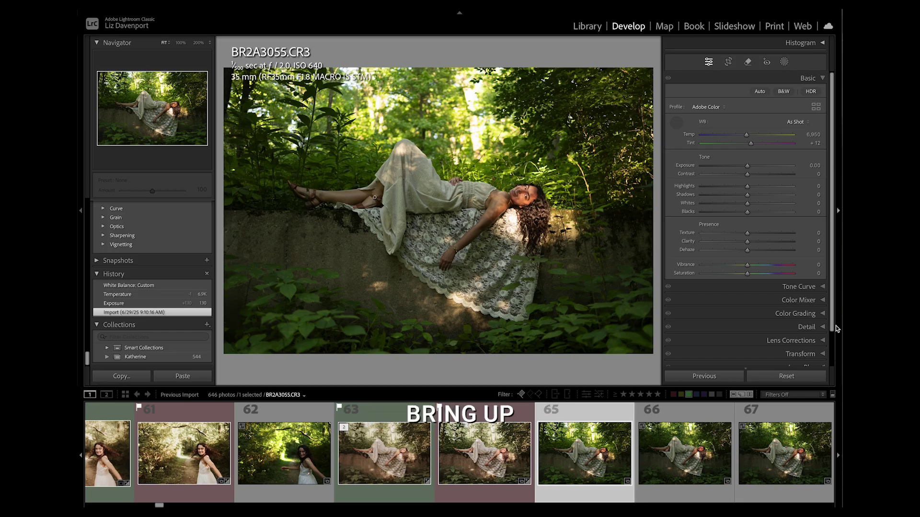
Raise the exposure to +1.30 and set the white balance by sampling a neutral on the dress's bodice
left_click_drag(747, 167, 759, 168)
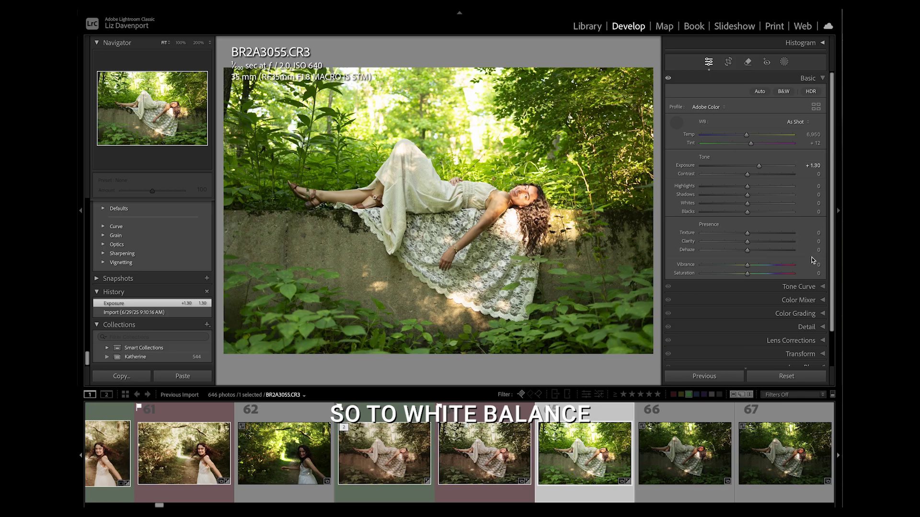
left_click(676, 123)
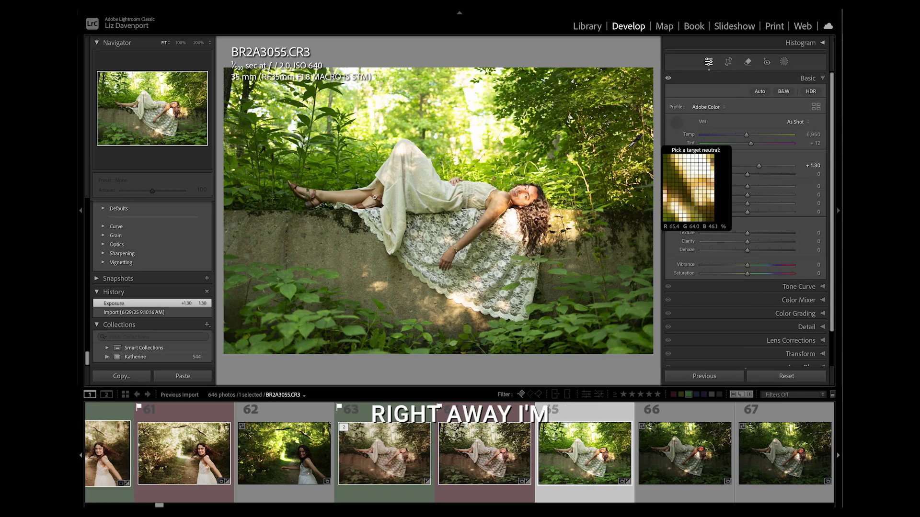
left_click(494, 190)
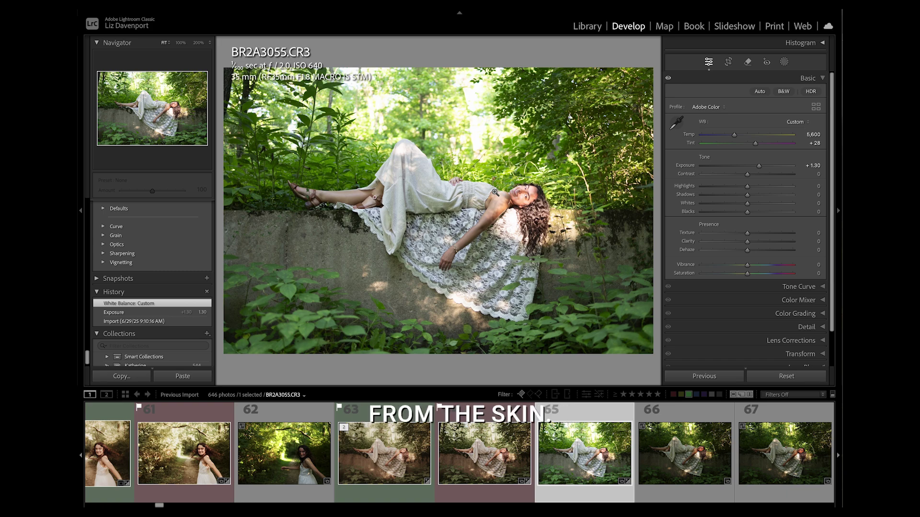
left_click(676, 122)
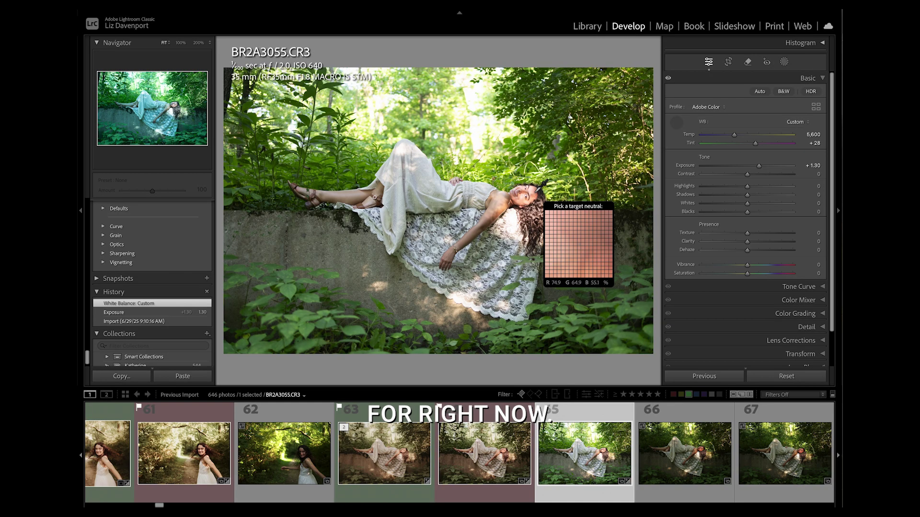
left_click(676, 123)
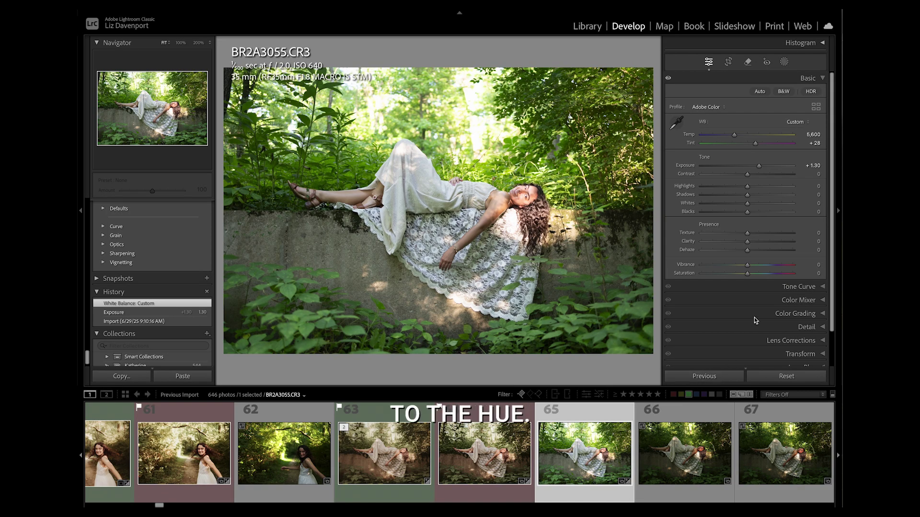
Adjust the photo's greens in the Color Mixer to hue -11, saturation -8 and luminance +6
left_click(824, 304)
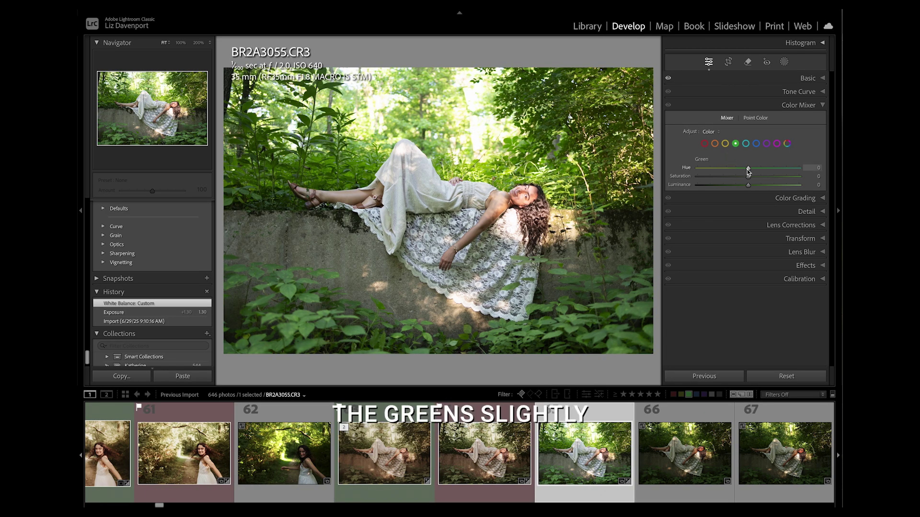
left_click_drag(748, 172, 743, 170)
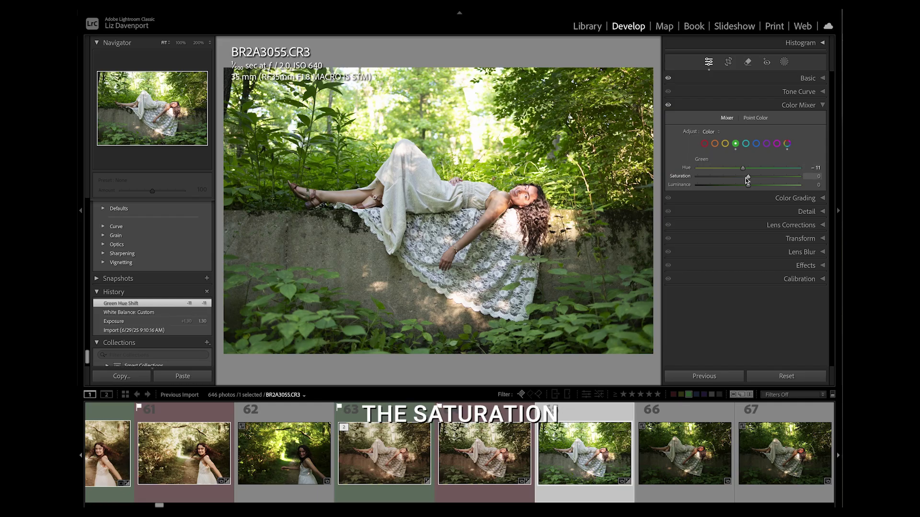
left_click_drag(745, 178, 744, 177)
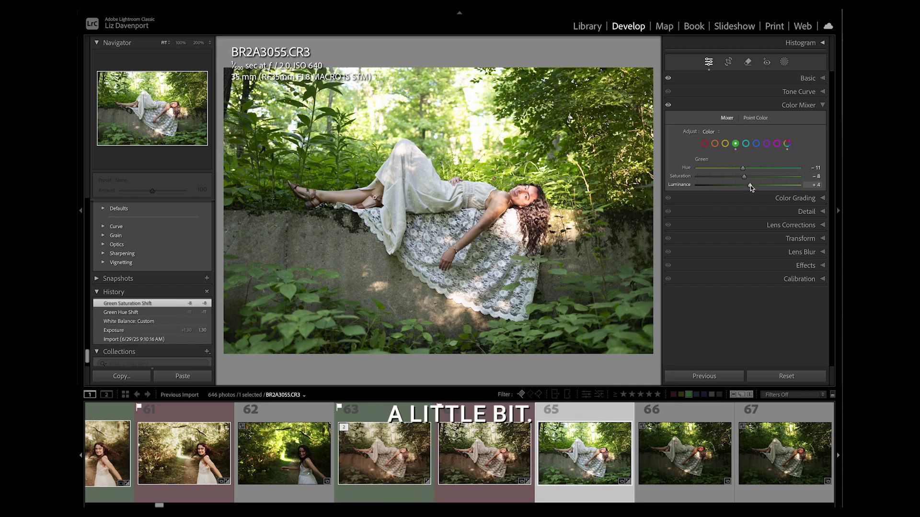
left_click_drag(751, 186, 751, 187)
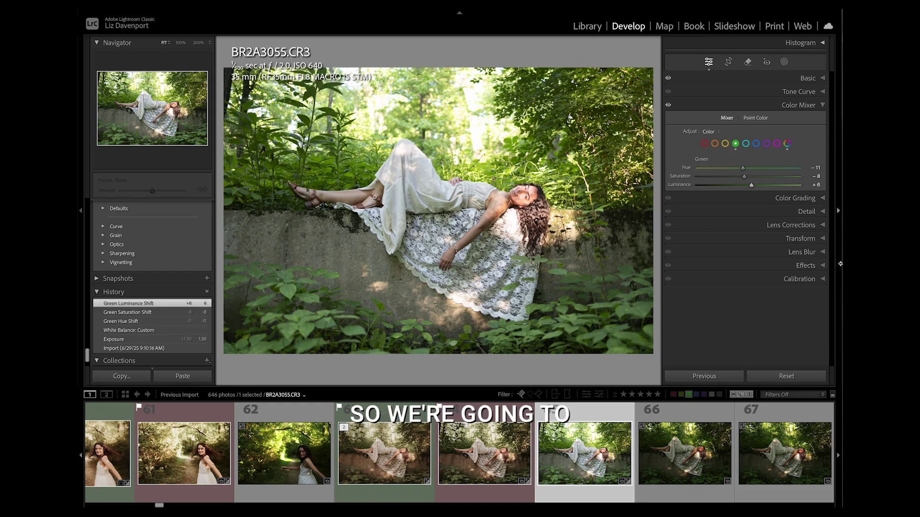
Create a people mask that covers only the woman's body skin
left_click(784, 62)
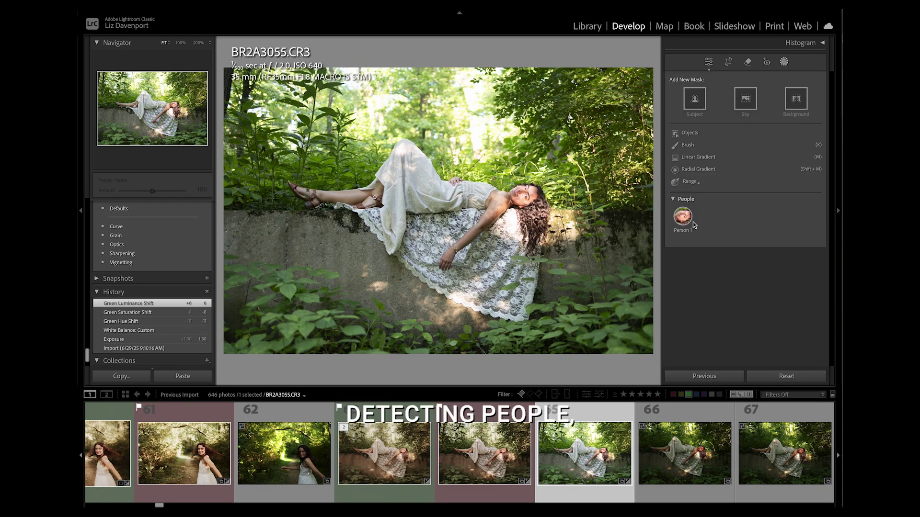
left_click(683, 219)
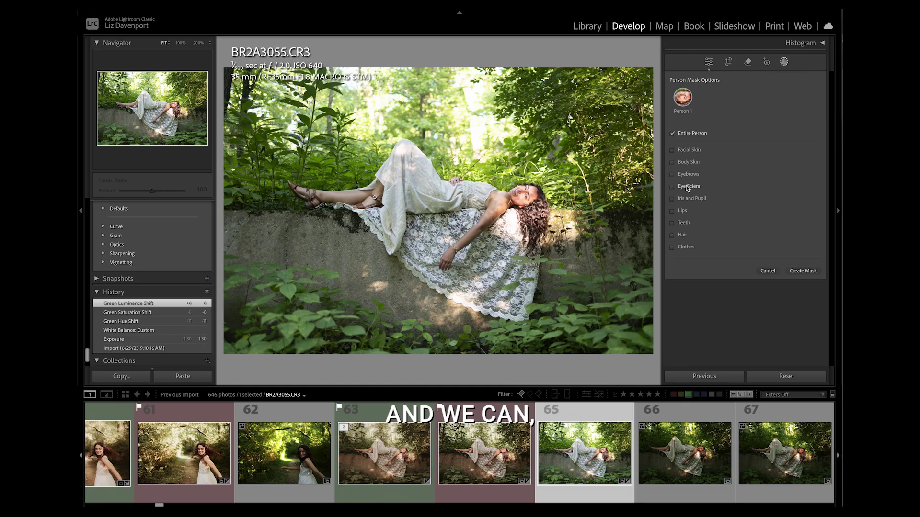
left_click(672, 163)
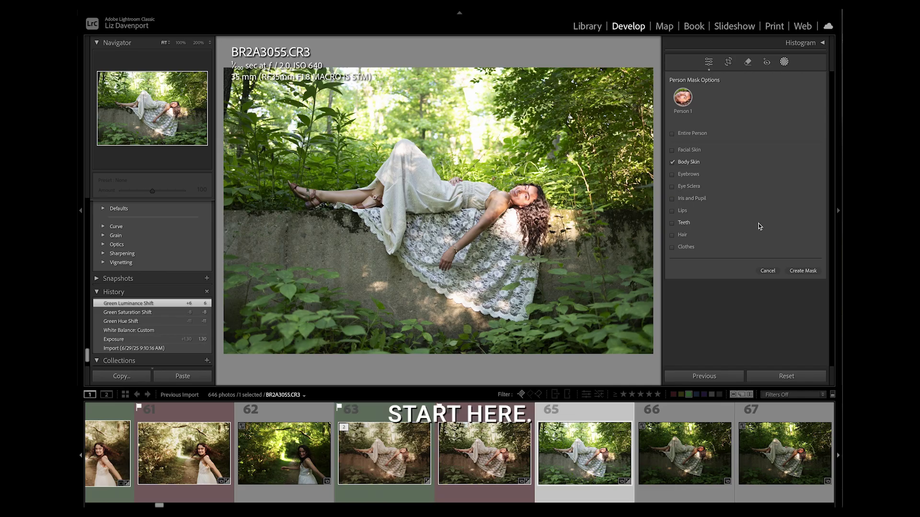
left_click(800, 271)
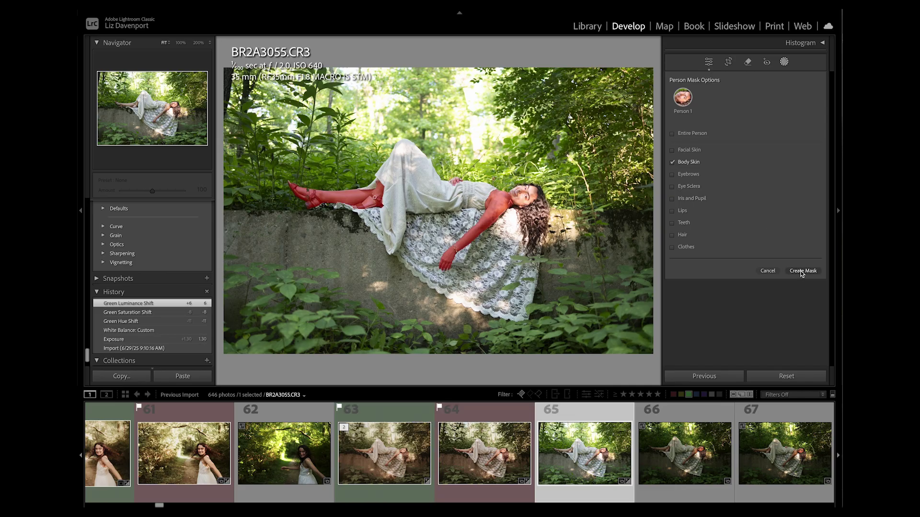
left_click(800, 271)
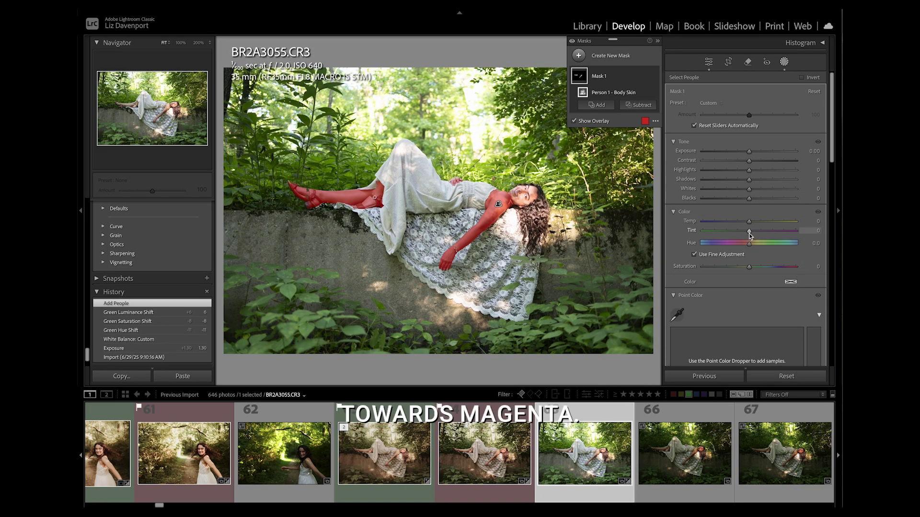
Set the body skin mask to tint 12, temperature 10, exposure 0.43 and shadows 7
left_click_drag(749, 232, 753, 223)
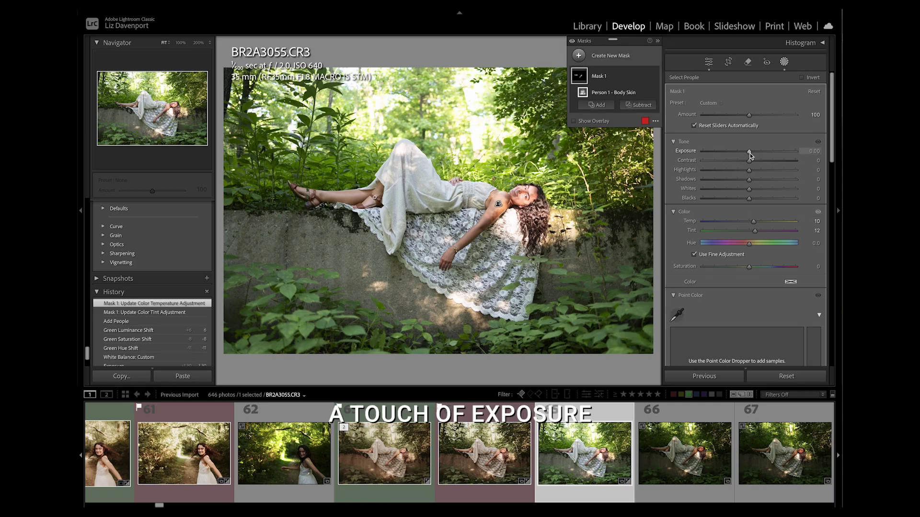
mouse_move(749, 153)
left_mouse_down()
mouse_move(753, 180)
mouse_move(754, 154)
left_mouse_up()
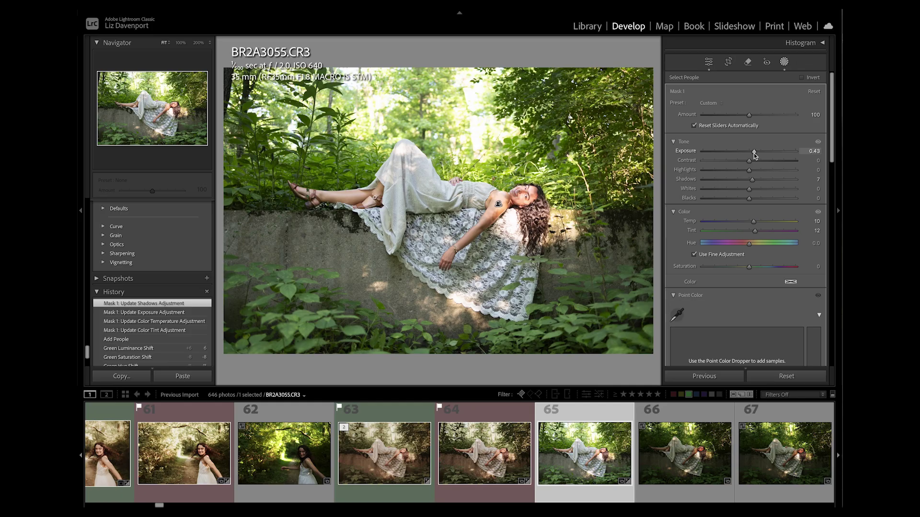
left_click_drag(754, 154, 754, 155)
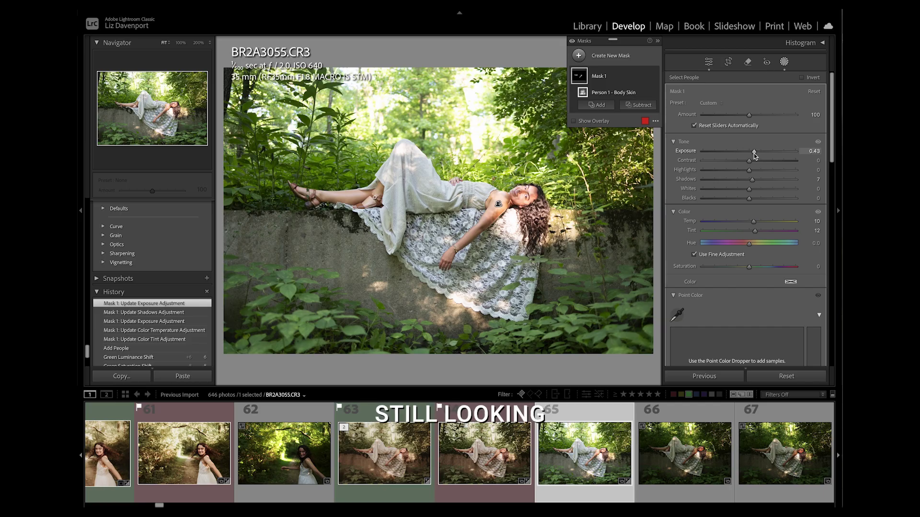
Subtract the woman's shoulder area from the body skin mask with a brush
left_click(631, 106)
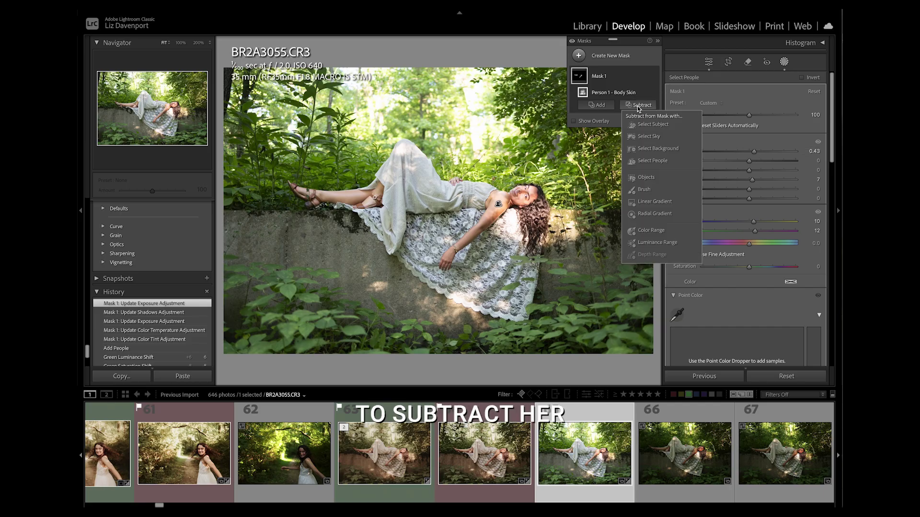
left_click(643, 189)
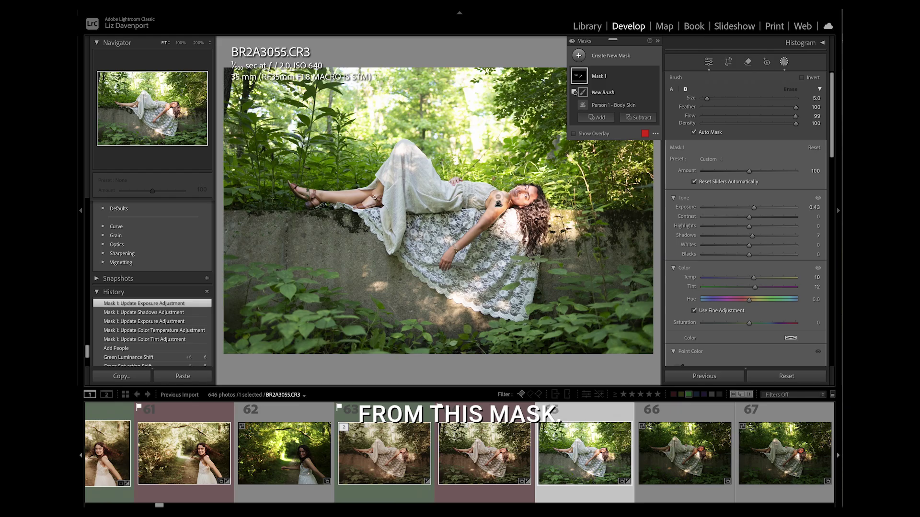
mouse_move(499, 197)
left_mouse_down()
mouse_move(505, 206)
mouse_move(492, 218)
mouse_move(496, 201)
left_mouse_up()
Create a new brush mask and paint it over the woman's shadowed hanging arm
left_click(609, 56)
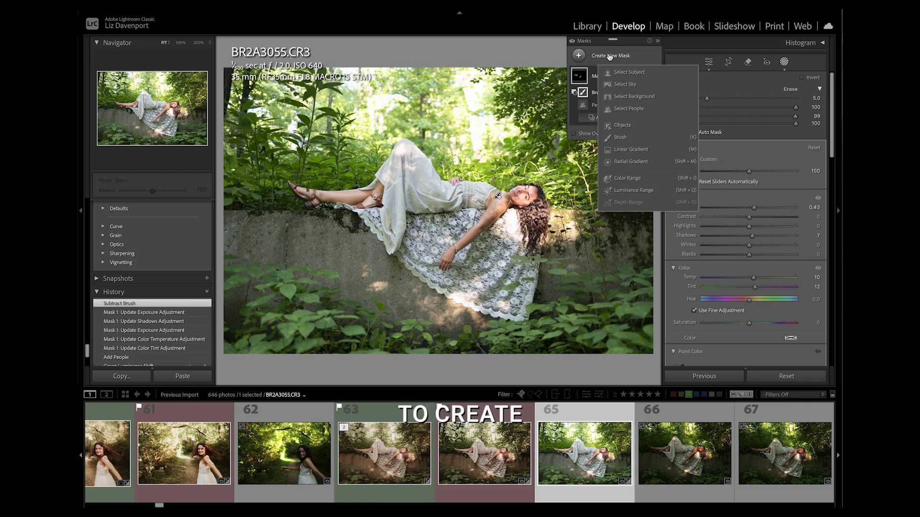
left_click(624, 135)
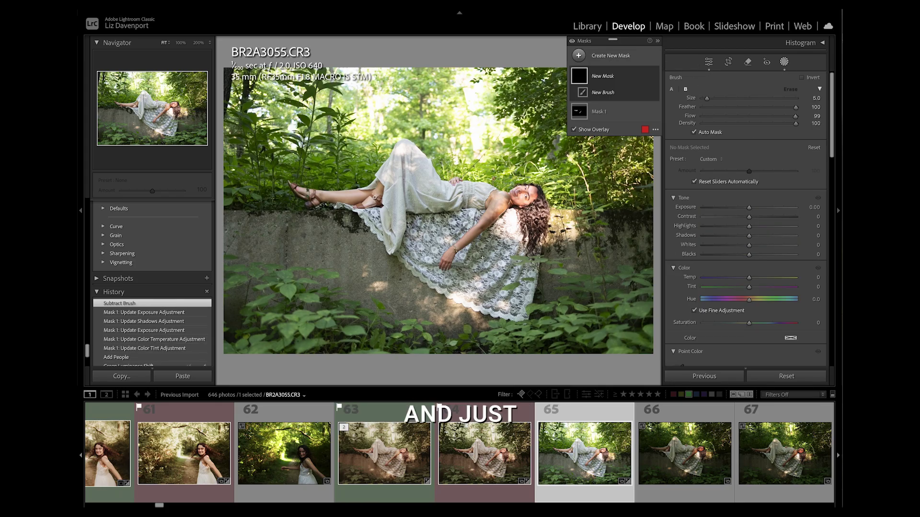
mouse_move(483, 227)
left_mouse_down()
mouse_move(445, 265)
mouse_move(487, 224)
left_mouse_up()
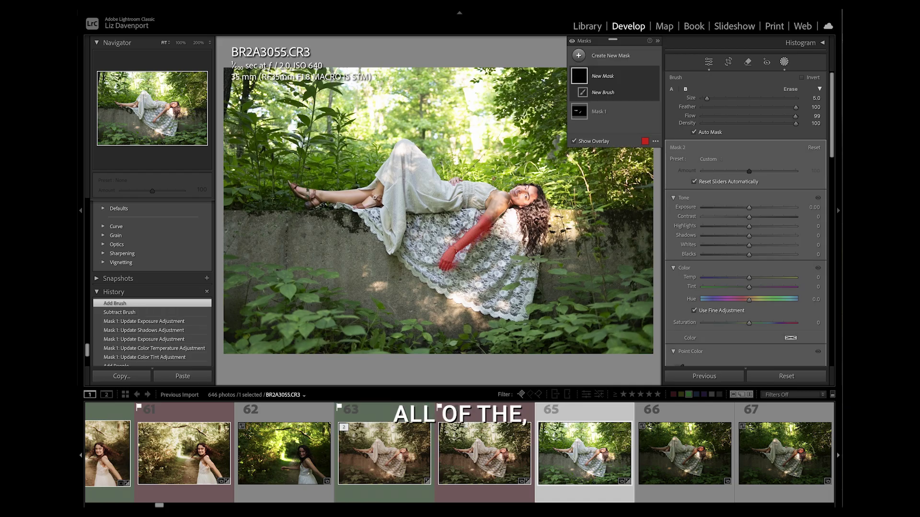
Subtract the paint spilling onto the dress beside the arm from the new mask, using a brush of size 1.0
left_click(626, 108)
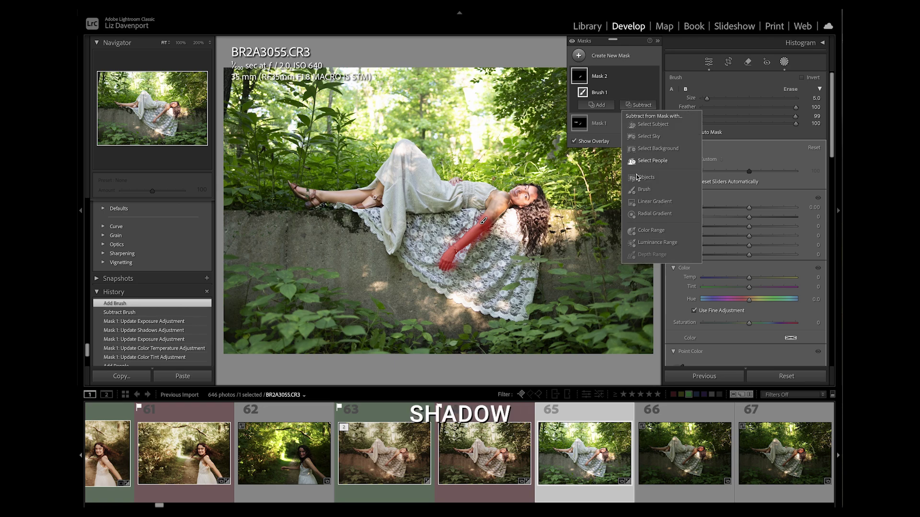
left_click(644, 192)
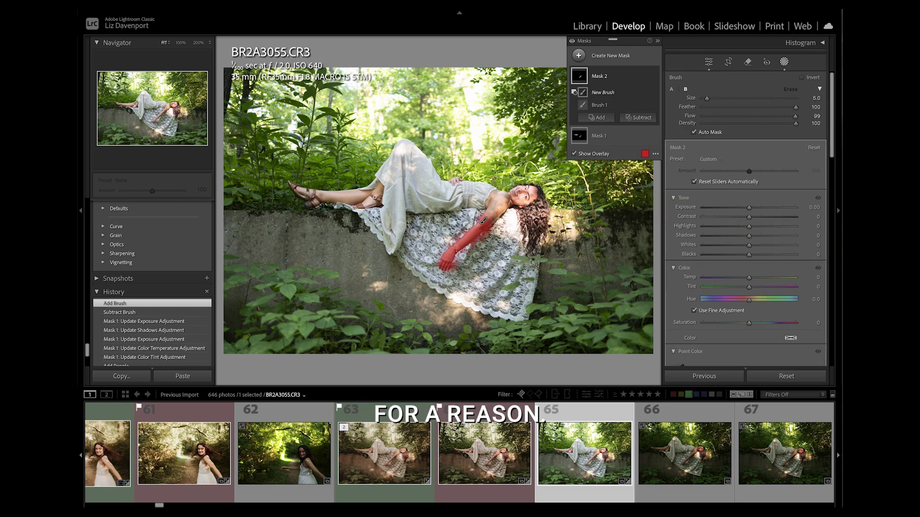
scroll(483, 221, "down", 5)
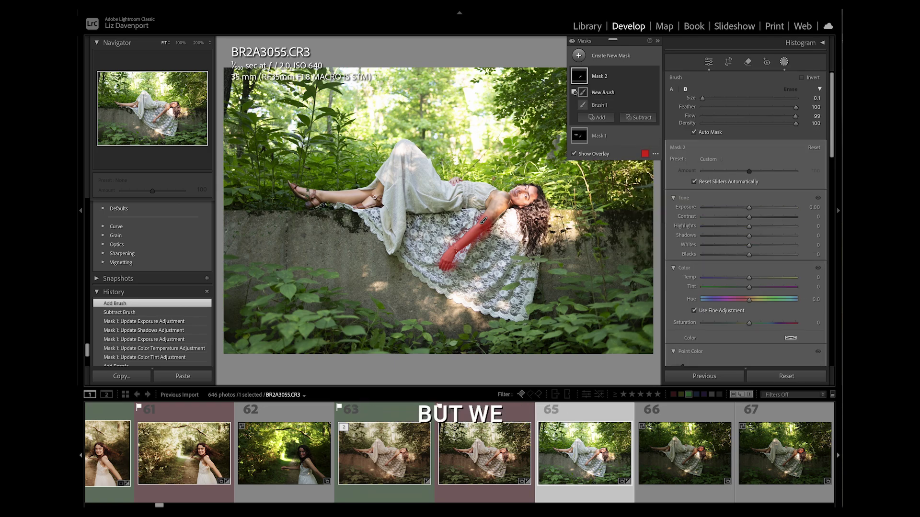
scroll(484, 221, "up", 2)
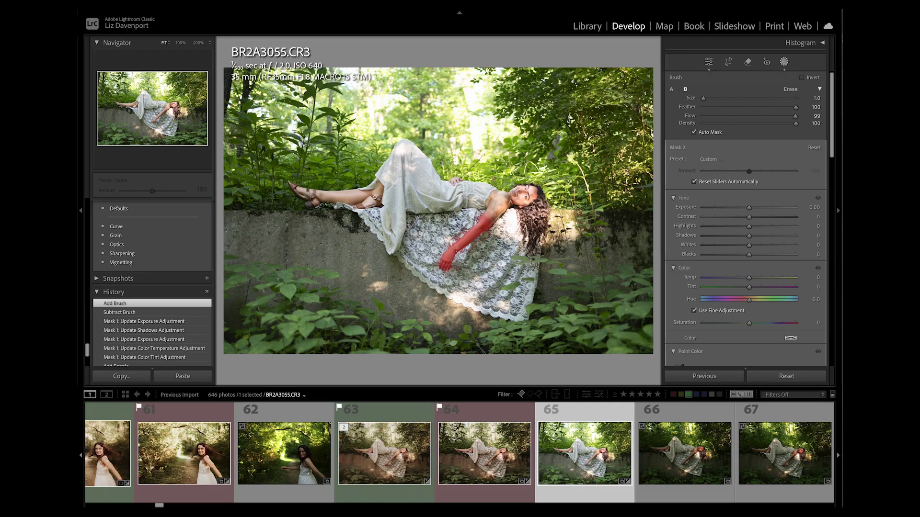
left_click_drag(492, 224, 494, 227)
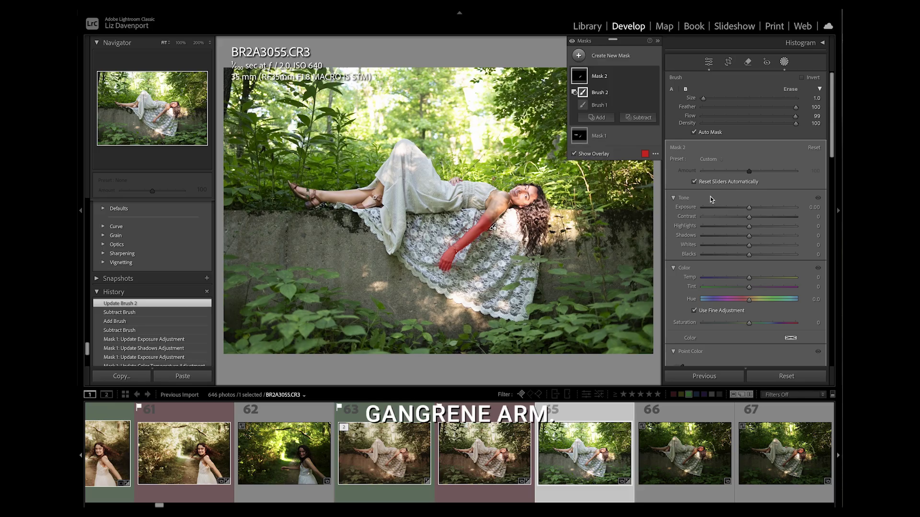
Set the arm mask's exposure to 0.14 and temperature to 10, shift its tint slightly towards magenta, and close masking
left_click_drag(747, 209, 751, 211)
left_click_drag(749, 287, 754, 280)
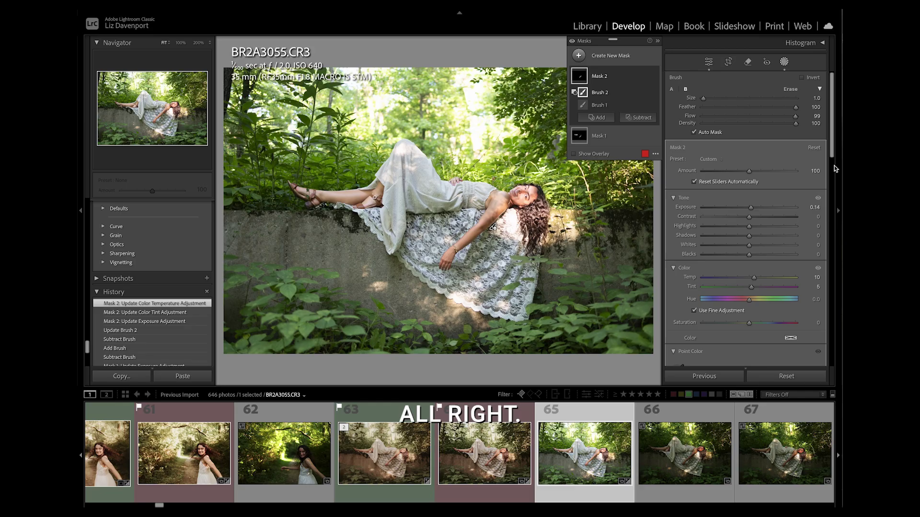
left_click_drag(833, 151, 835, 325)
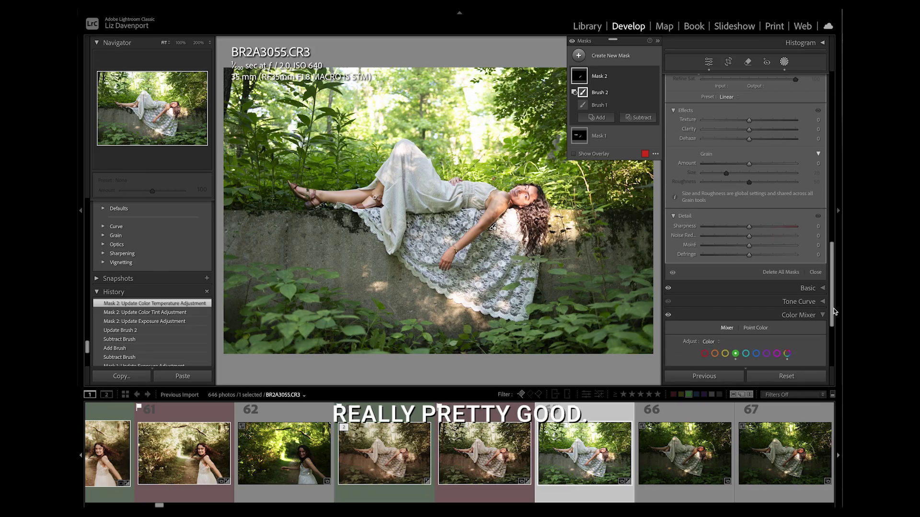
left_click(816, 274)
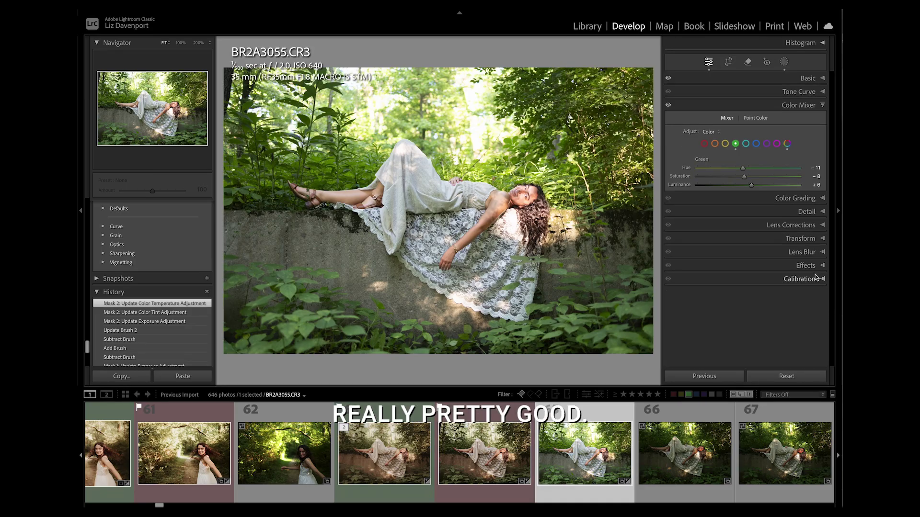
Color grade the shadows to hue 341, saturation 6, and the midtones to hue 28, saturation 5
left_click(819, 198)
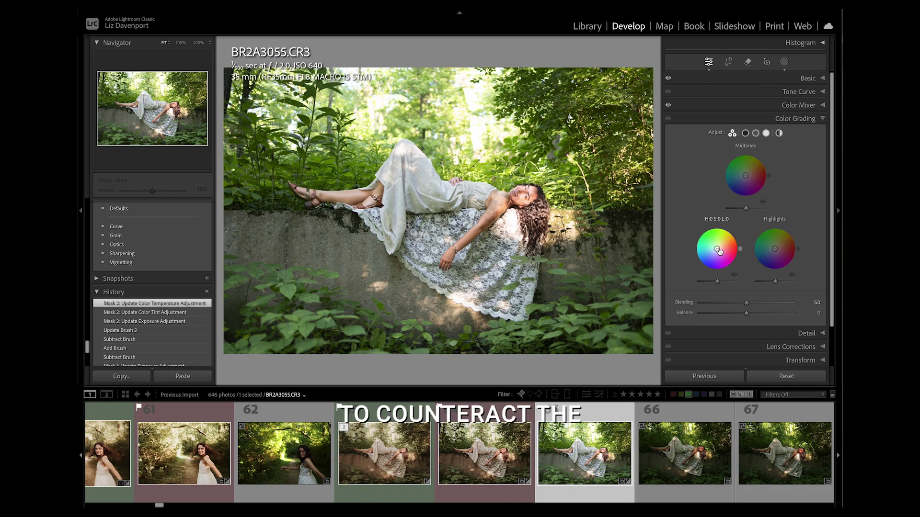
left_click_drag(718, 251, 717, 249)
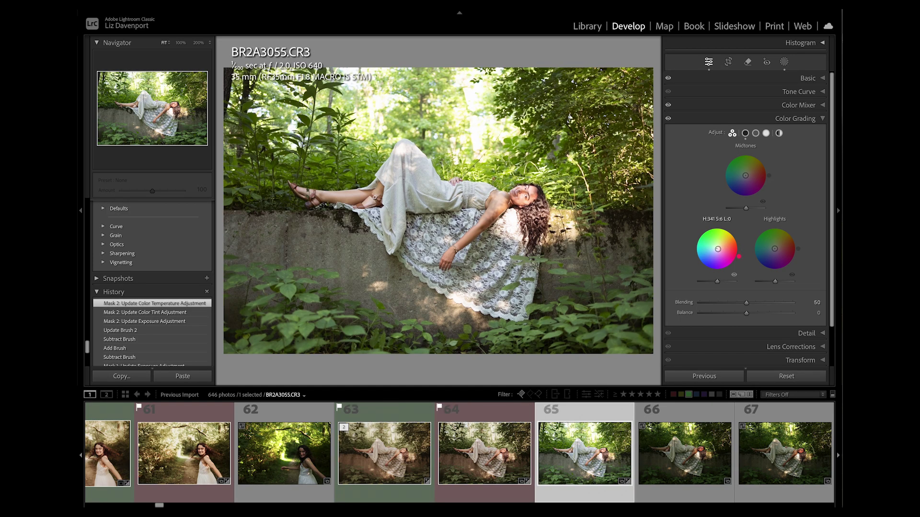
left_click_drag(717, 249, 717, 249)
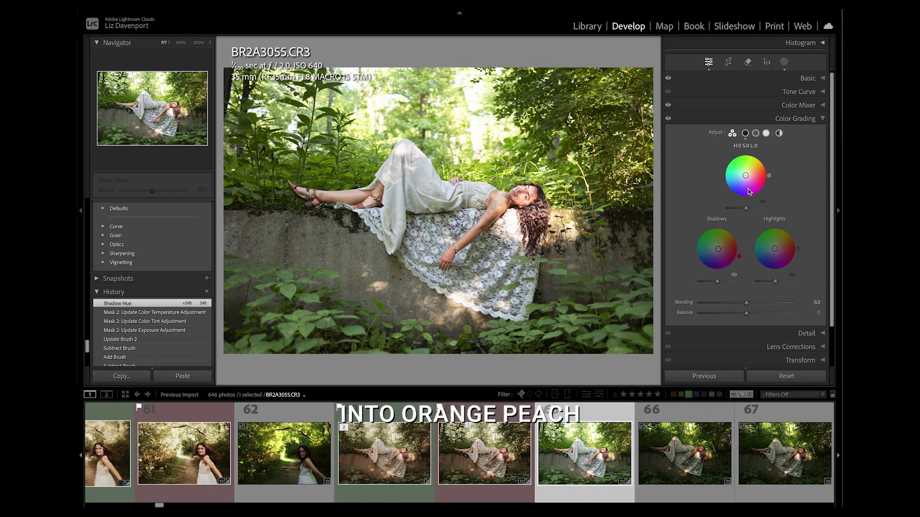
left_click_drag(746, 175, 746, 175)
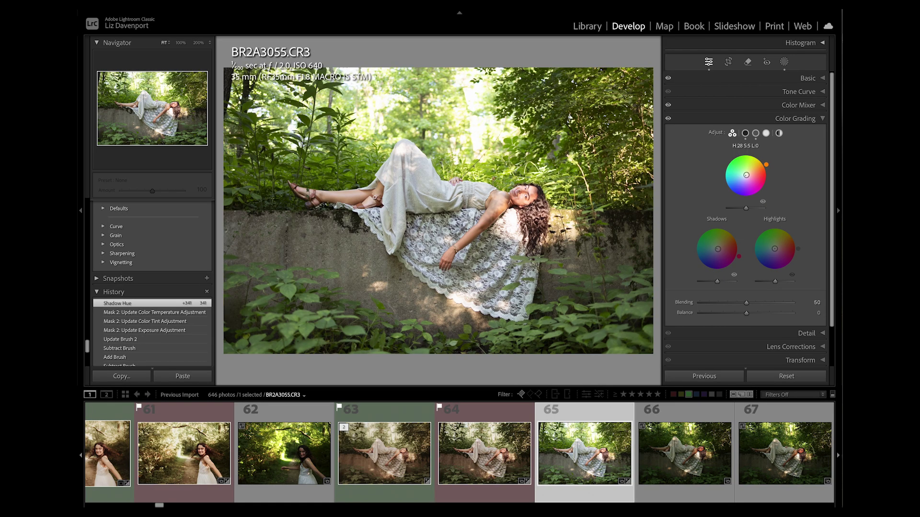
left_click_drag(746, 175, 746, 175)
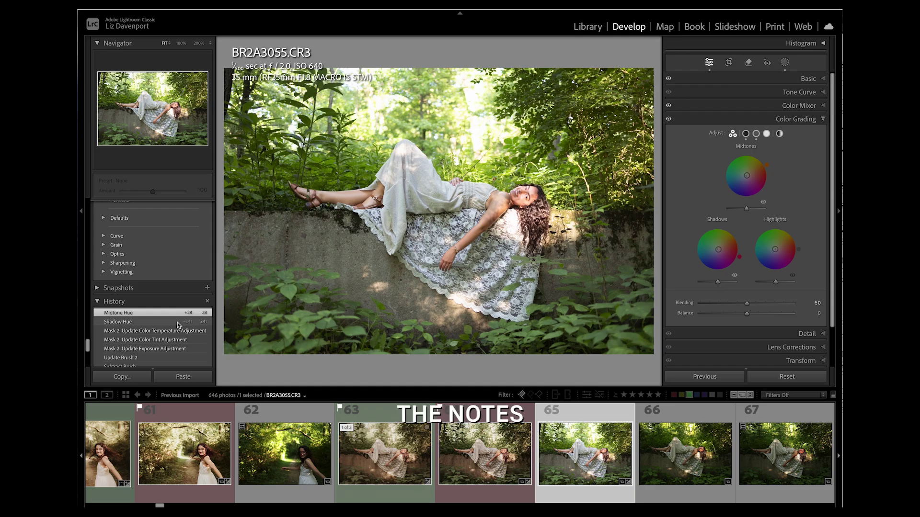
Apply the Creative Lens 1 preset from the Quest Tools 10 - Lens Emulations group and collapse that group
scroll(177, 326, "up", 8)
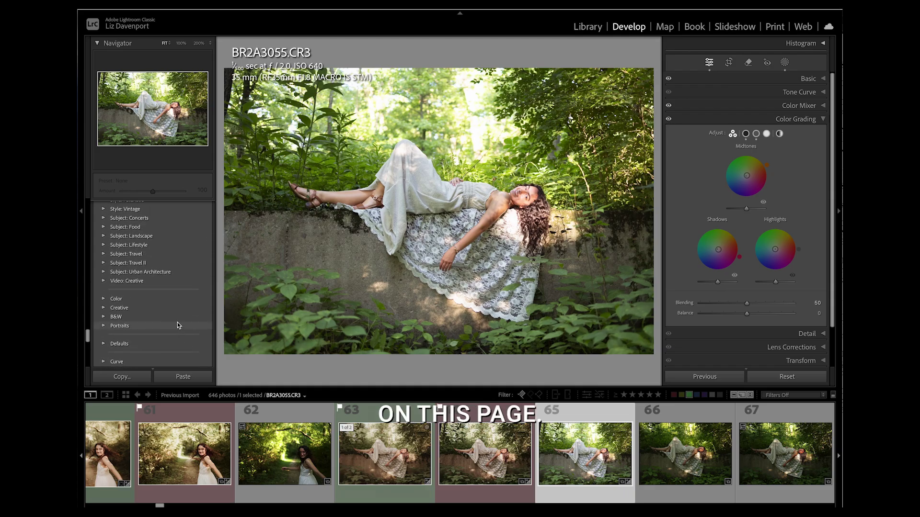
scroll(178, 325, "up", 5)
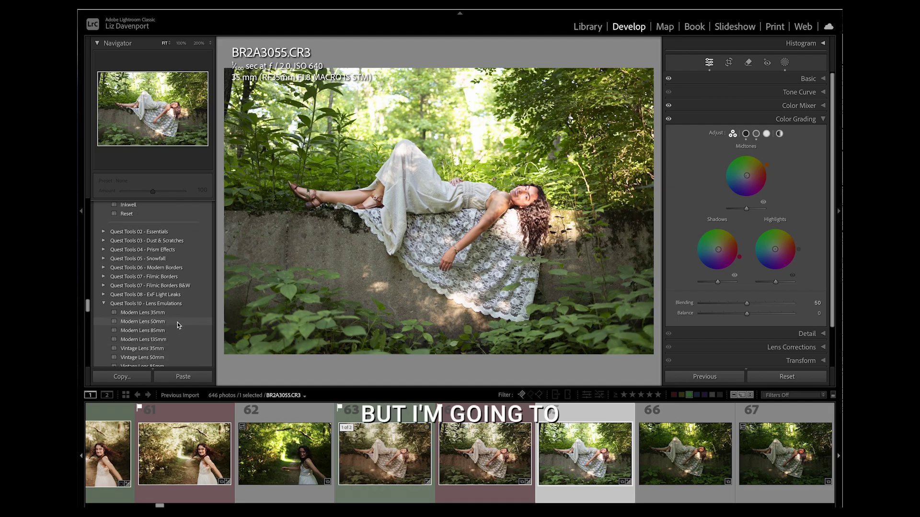
scroll(177, 325, "down", 4)
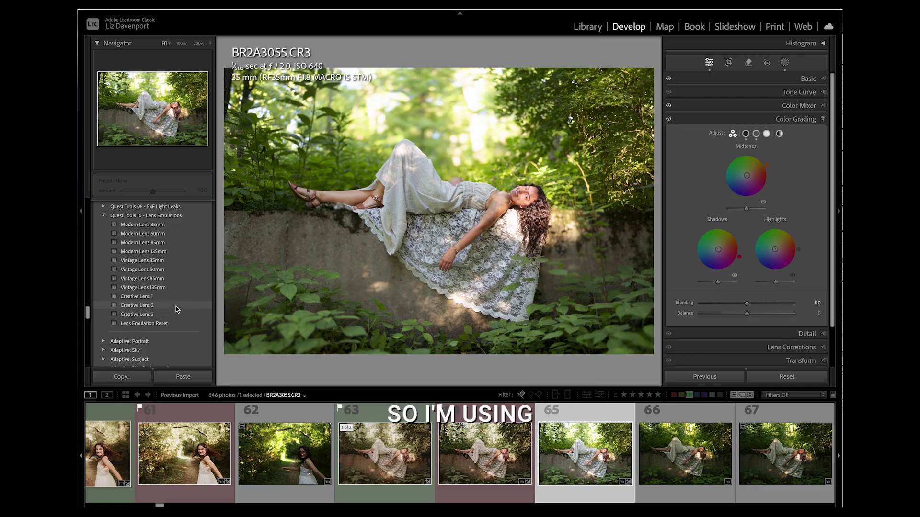
scroll(176, 309, "up", 1)
scroll(176, 309, "down", 1)
left_click(175, 309)
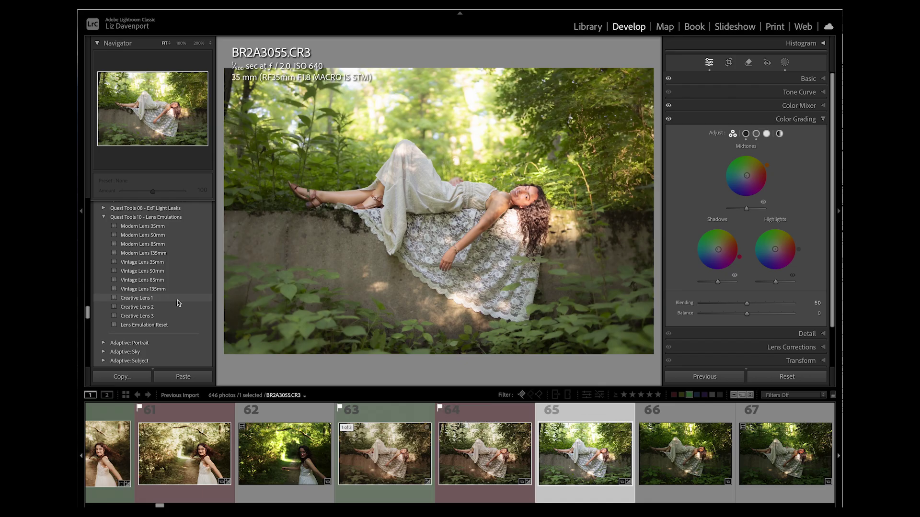
left_click(178, 302)
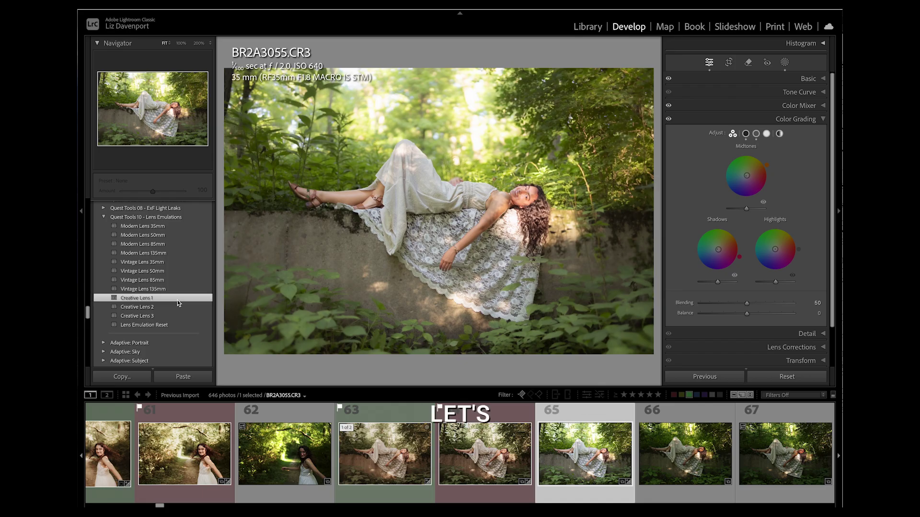
left_click(104, 217)
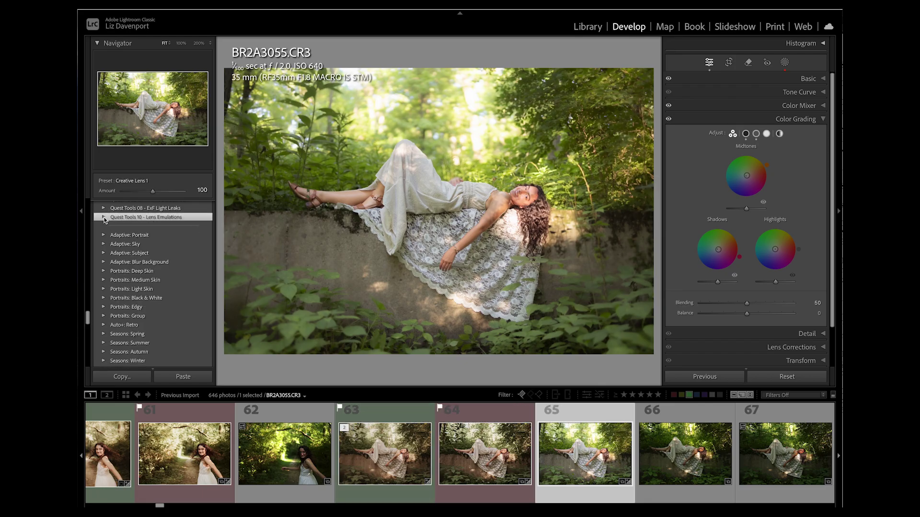
Apply the Skin: Brush Face and Skin: Brush Body presets from the Archipelago - AI Portrait Toolset
scroll(124, 230, "up", 10)
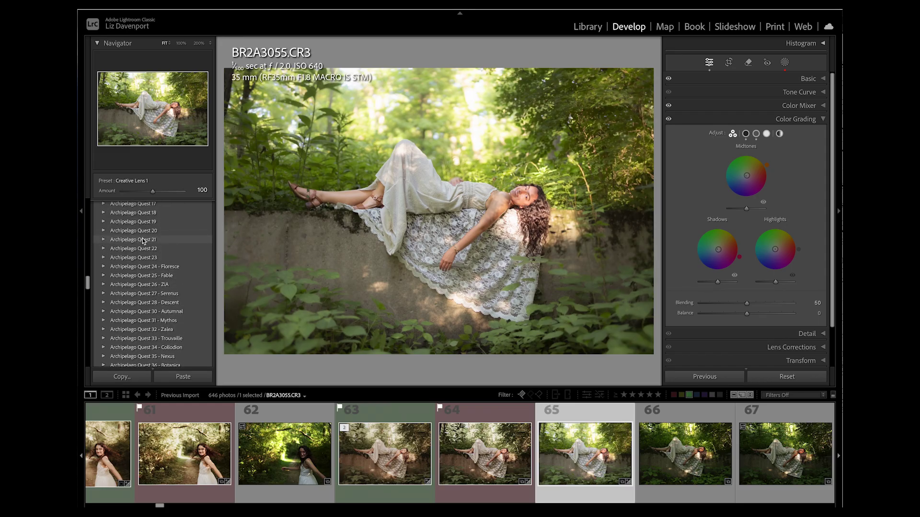
scroll(143, 241, "up", 8)
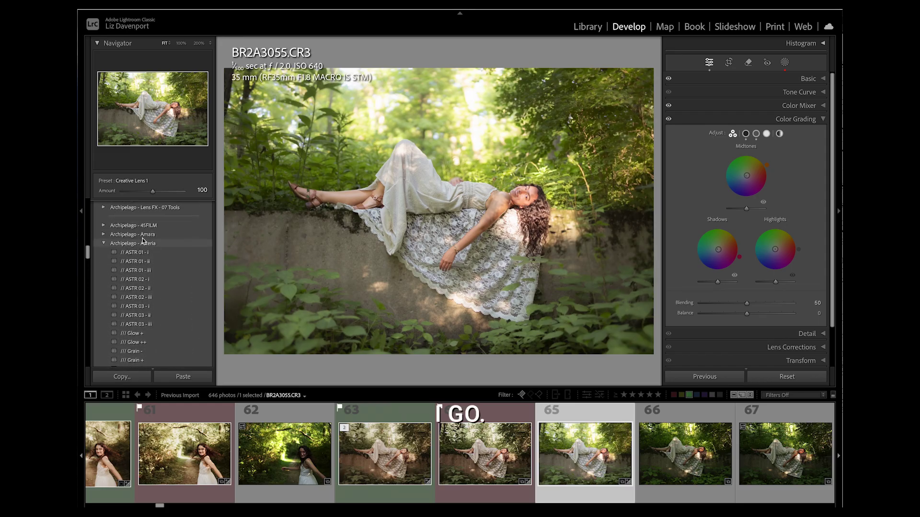
scroll(143, 237, "up", 1)
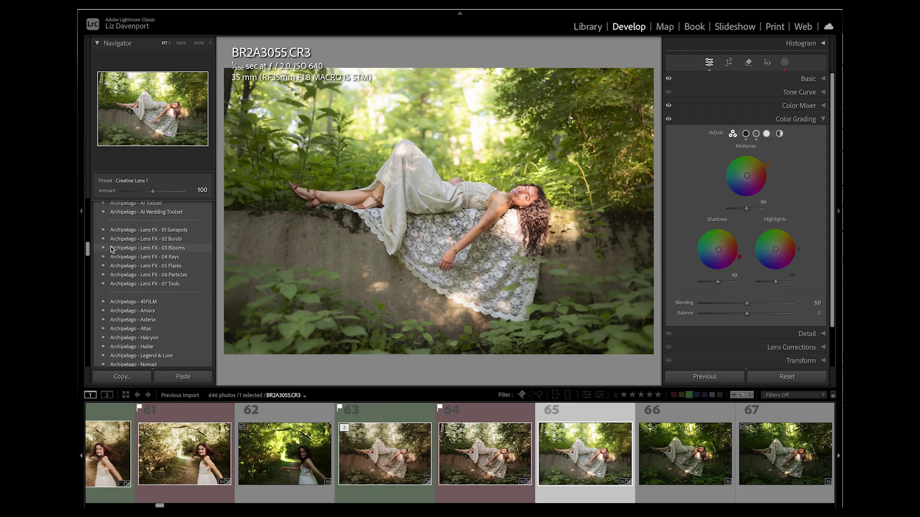
scroll(106, 249, "up", 13)
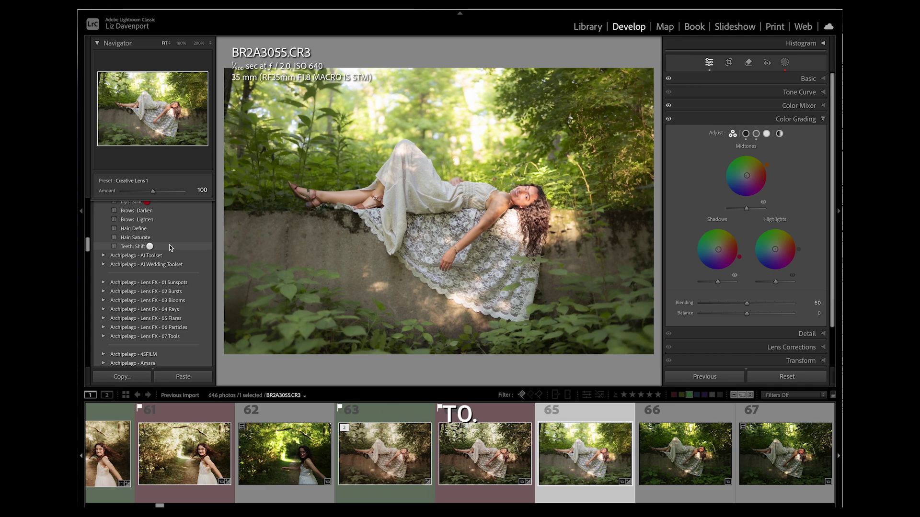
scroll(171, 235, "up", 18)
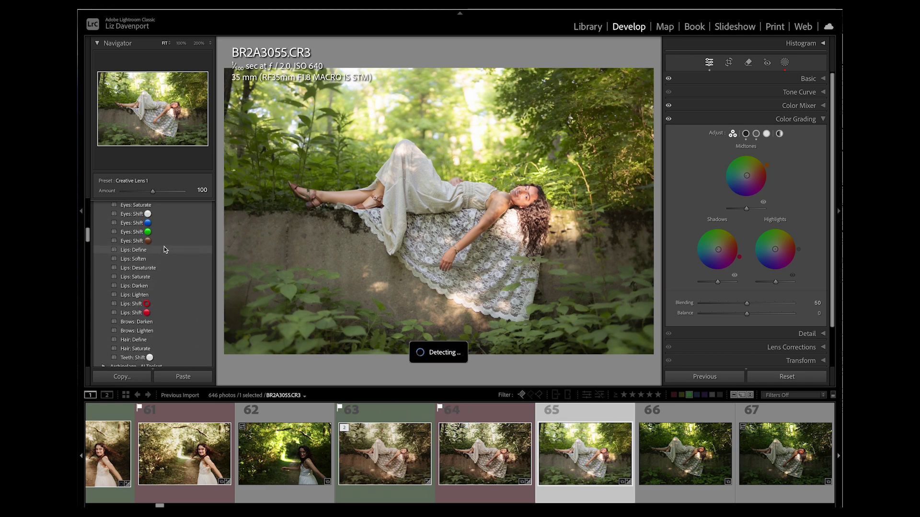
scroll(170, 232, "up", 1)
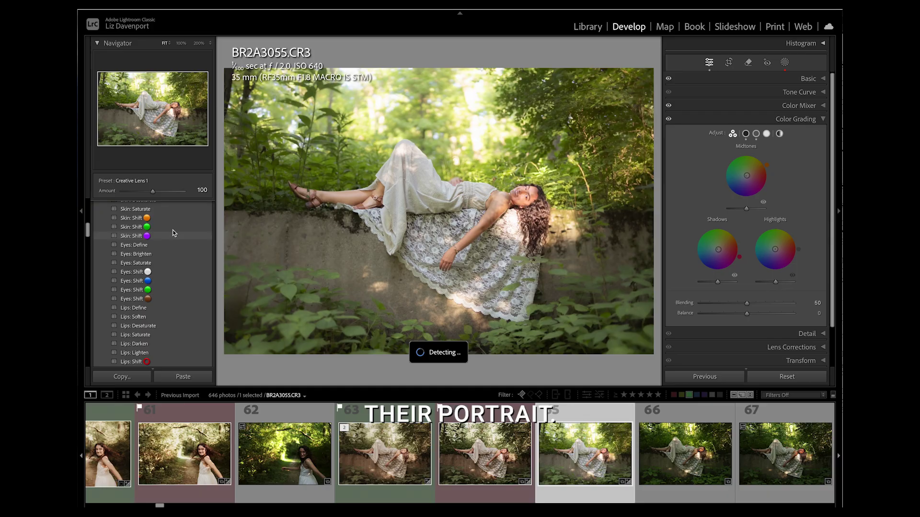
scroll(162, 225, "up", 5)
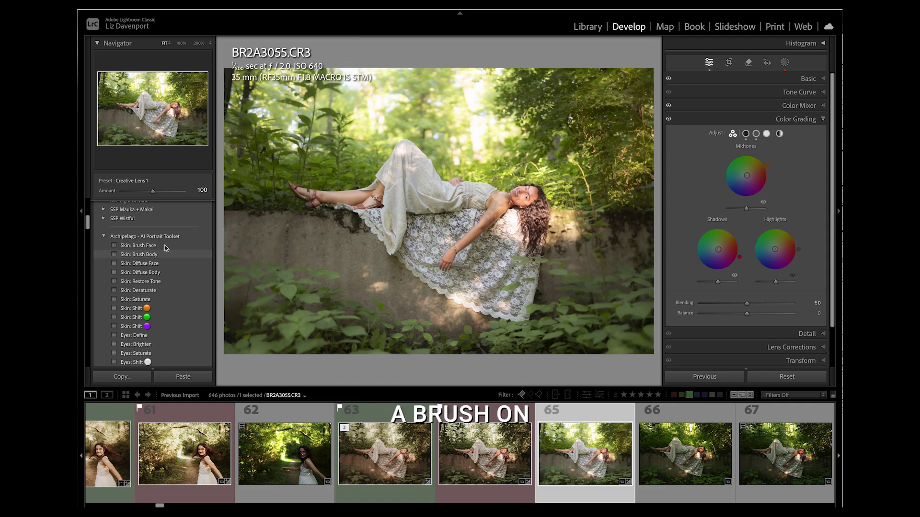
left_click(167, 246)
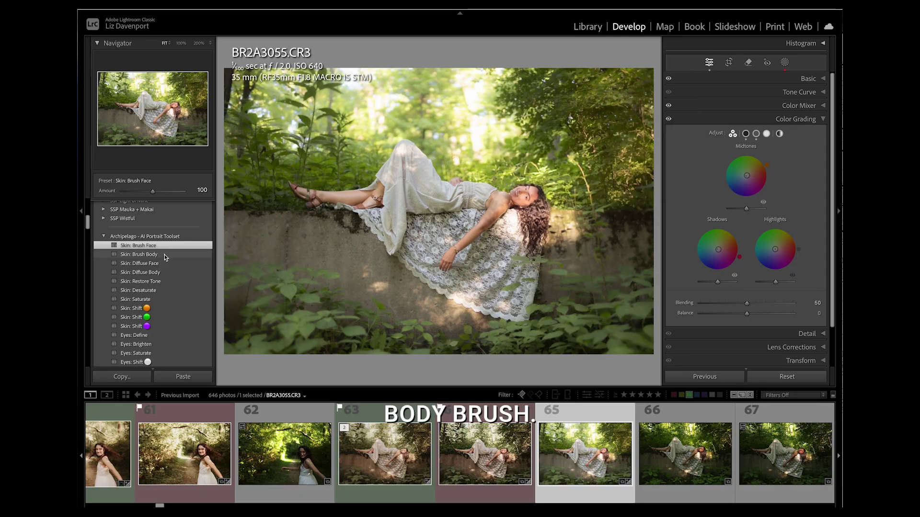
left_click(165, 256)
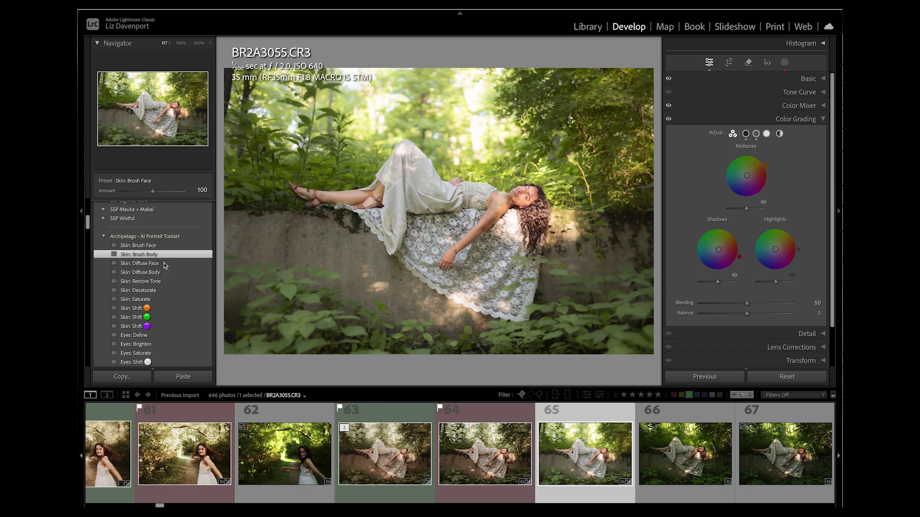
Apply the Eyes: Define, Eyes: Brighten and white Teeth: Shift presets from the AI Portrait Toolset
scroll(162, 258, "down", 5)
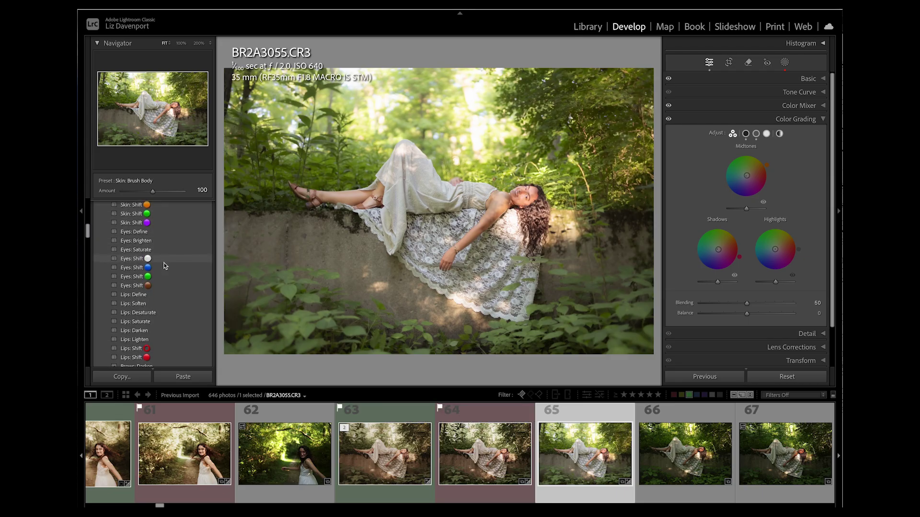
left_click(159, 232)
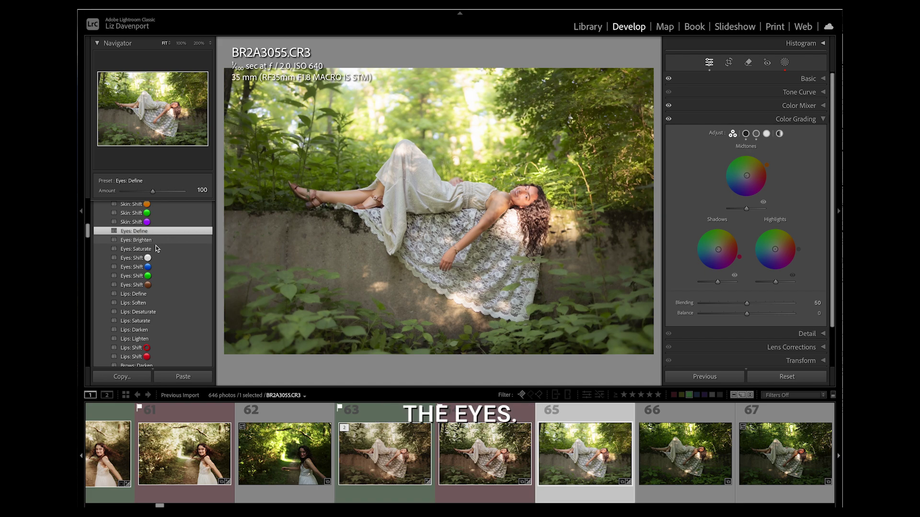
left_click(168, 241)
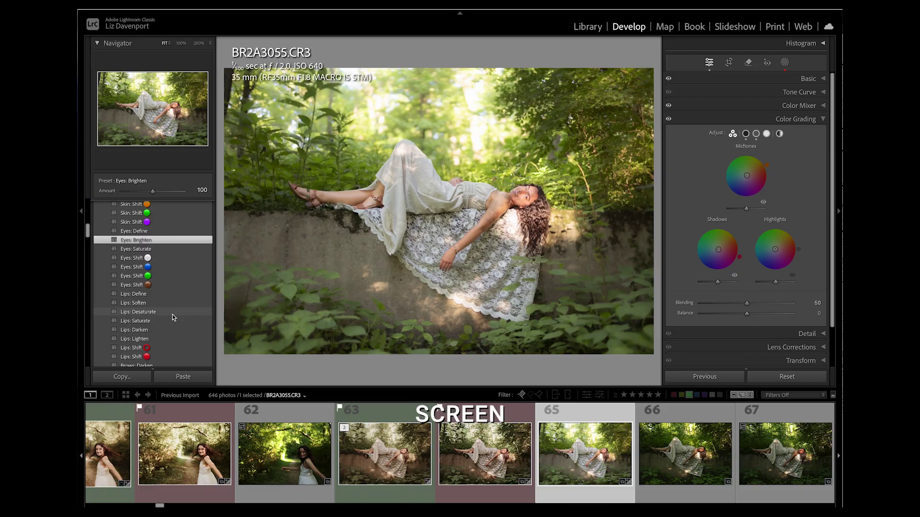
scroll(174, 318, "down", 3)
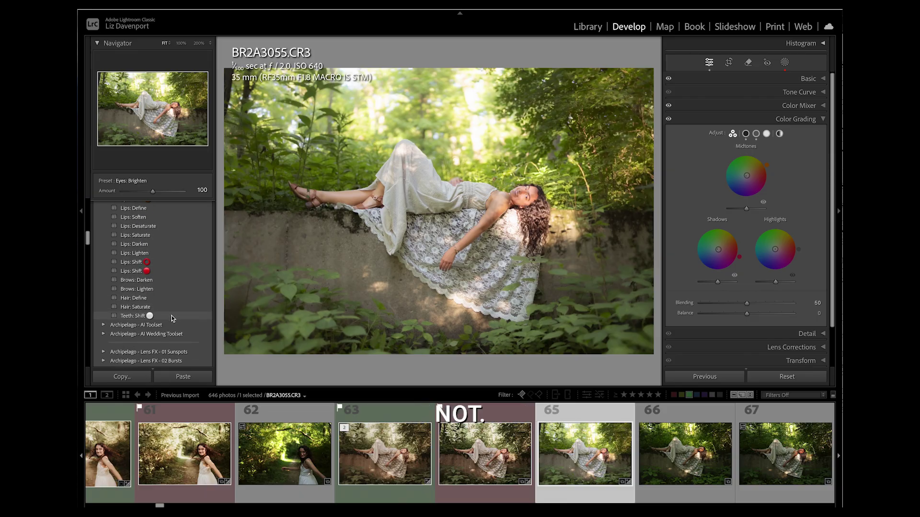
left_click(173, 316)
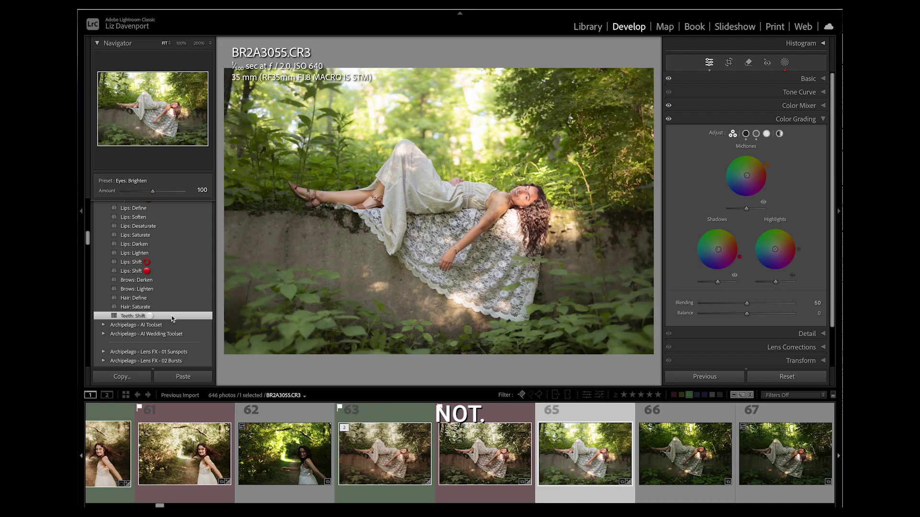
Apply the LXCV 02 preset from the Archipelago Quest 48 - LXCV group
scroll(173, 319, "up", 2)
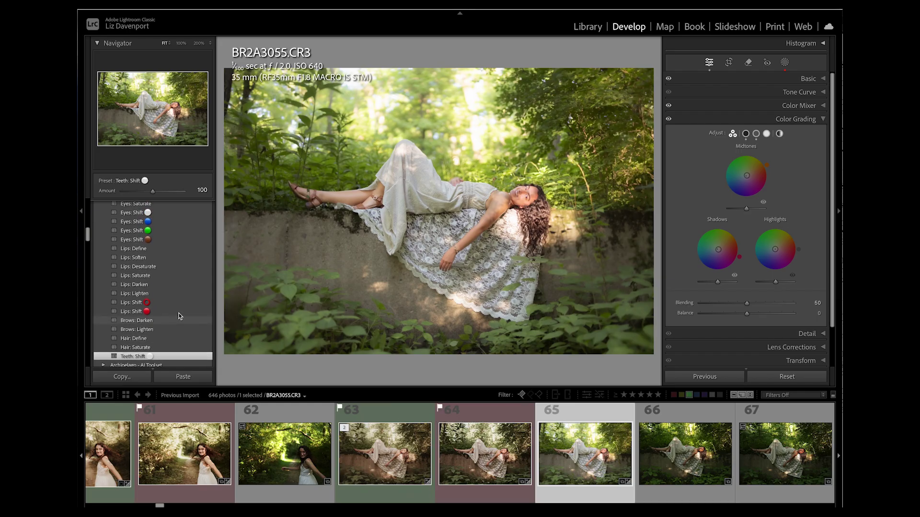
scroll(179, 316, "down", 6)
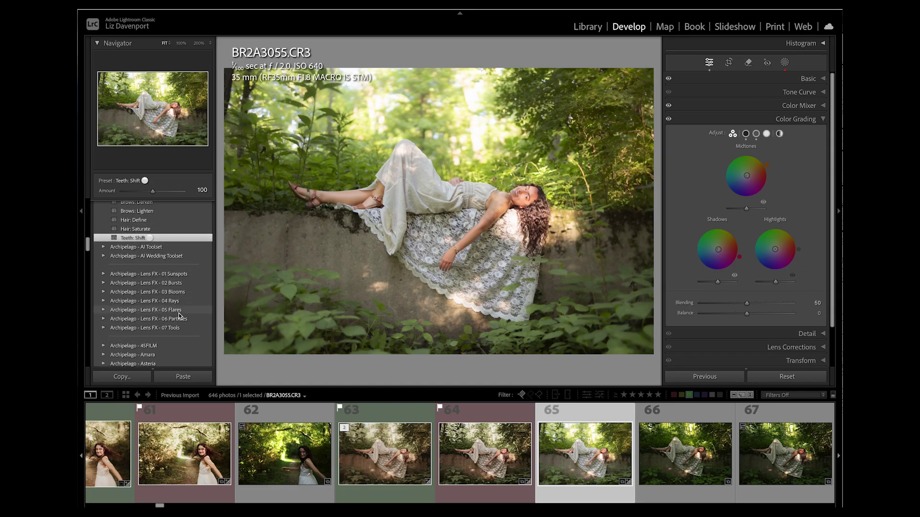
scroll(179, 316, "down", 15)
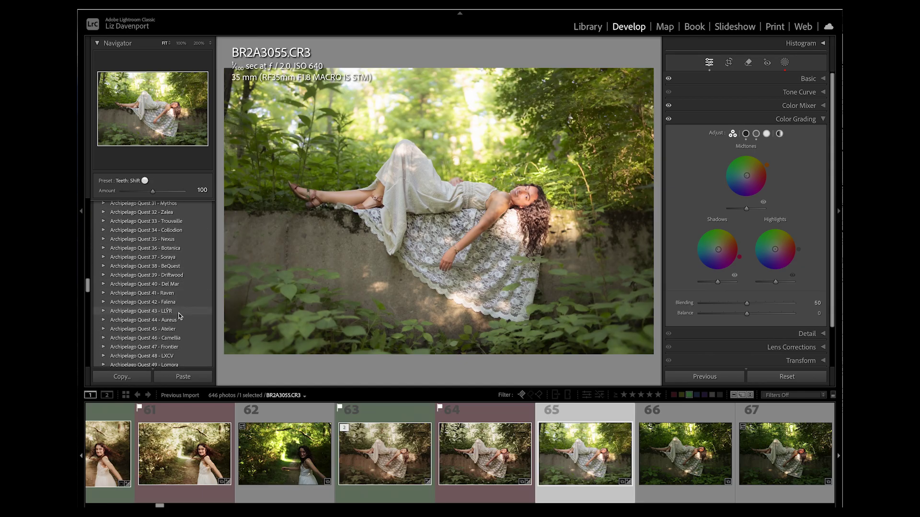
scroll(179, 316, "down", 3)
left_click(179, 316)
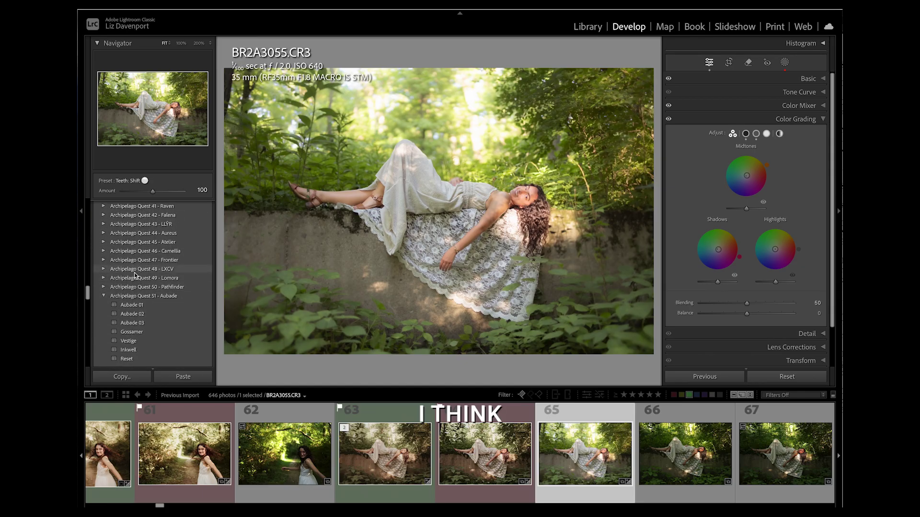
left_click(104, 269)
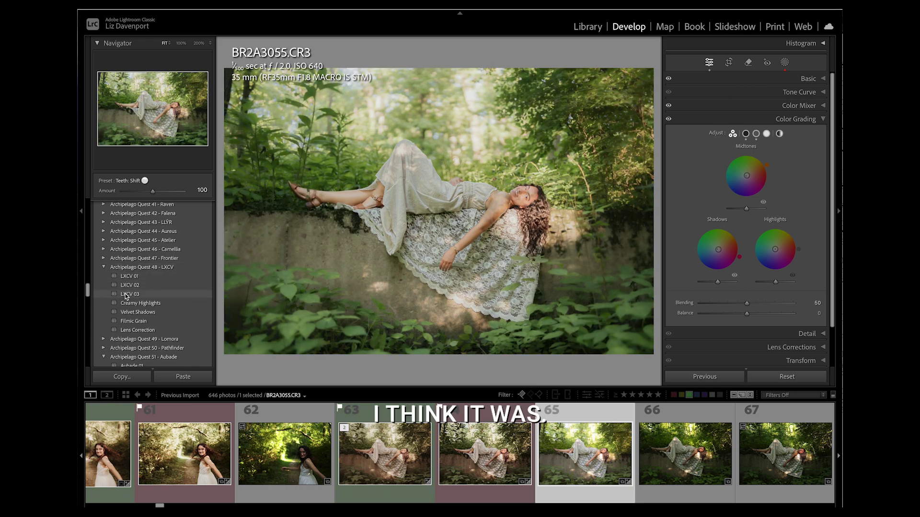
scroll(126, 296, "up", 1)
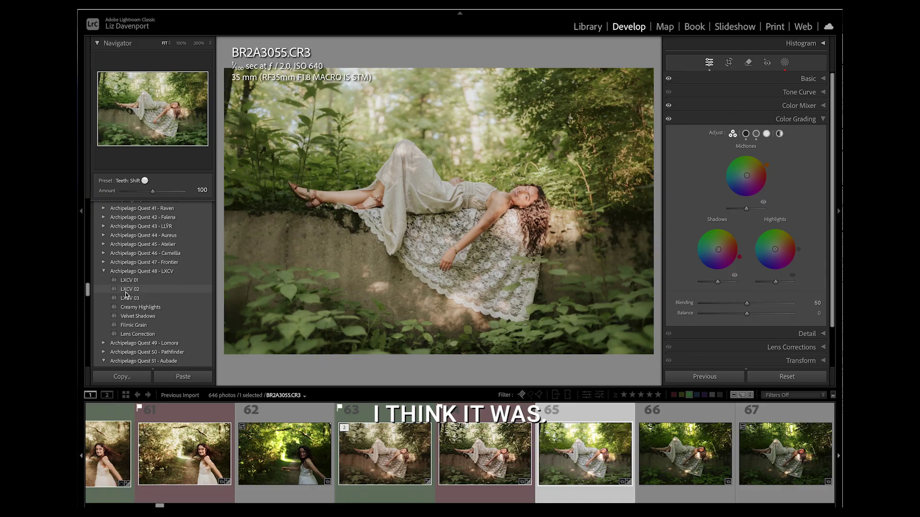
scroll(126, 295, "up", 1)
left_click(126, 295)
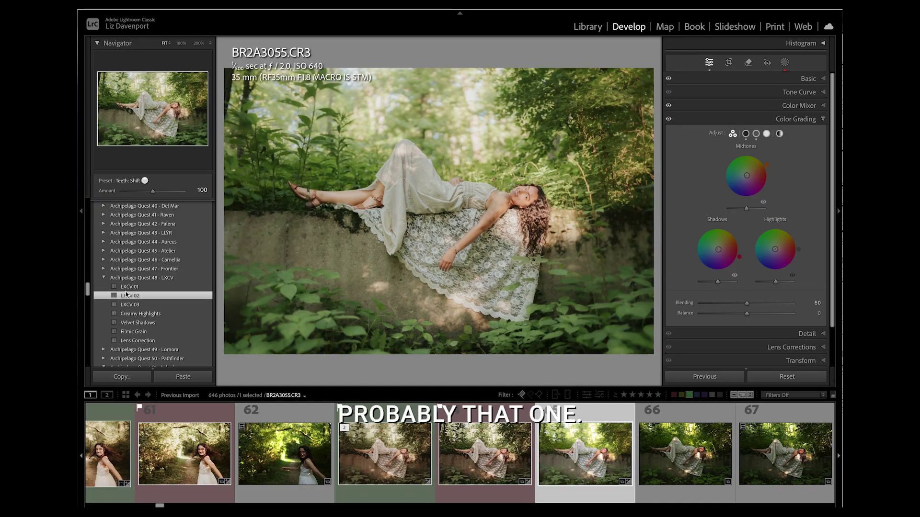
Apply the Creamy Highlights preset with its amount at 0, and add the Velvet Shadows preset
left_click(130, 316)
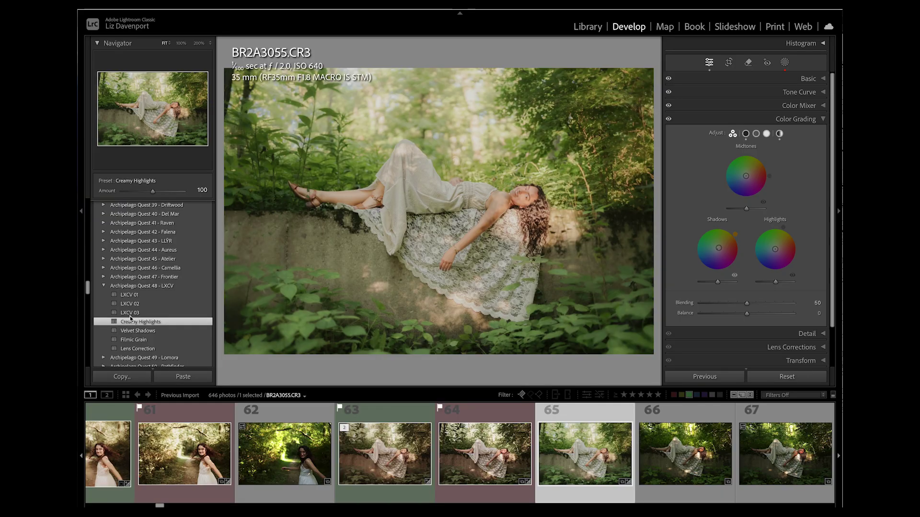
scroll(130, 316, "up", 1)
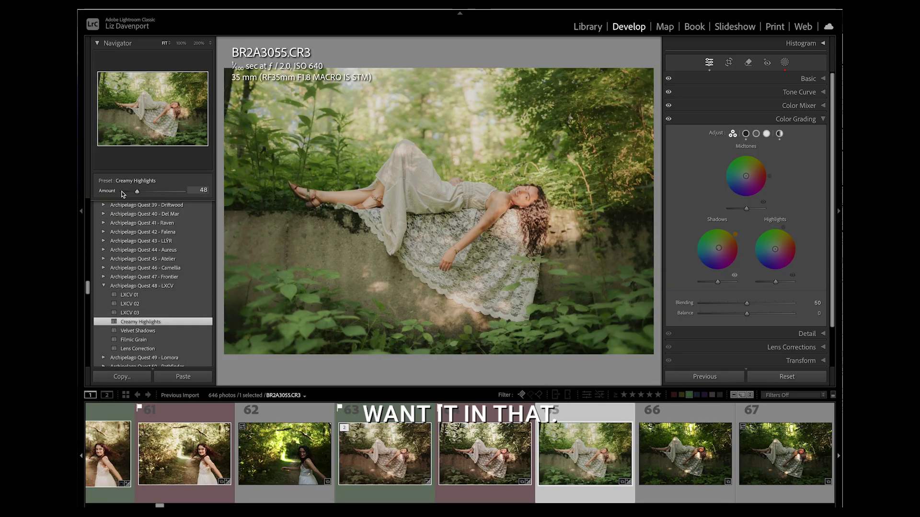
left_click_drag(152, 191, 95, 194)
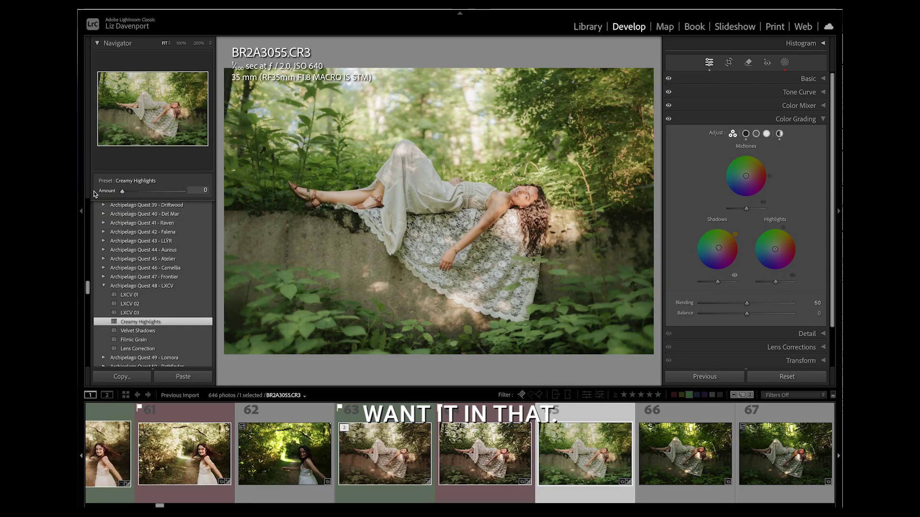
left_click(143, 332)
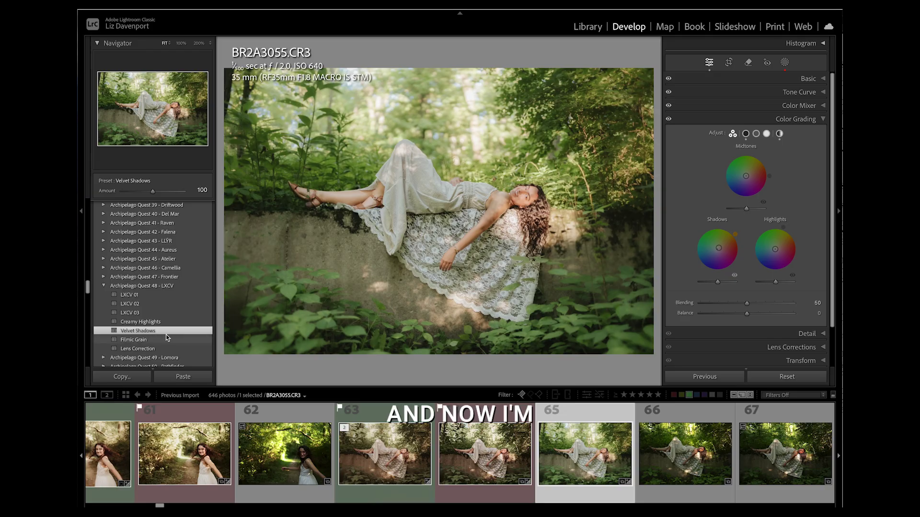
Raise the photo's overall exposure to +1.45 in the basic adjustments
left_click(821, 79)
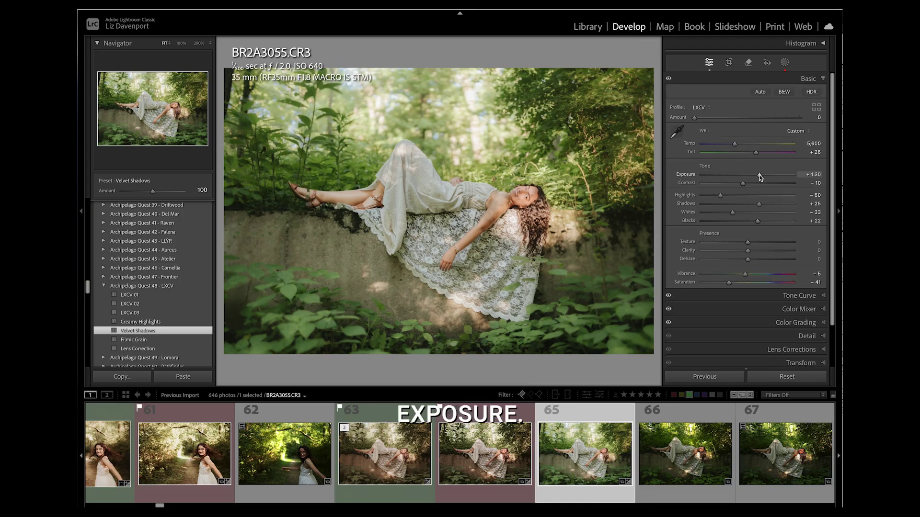
left_click_drag(759, 176, 762, 177)
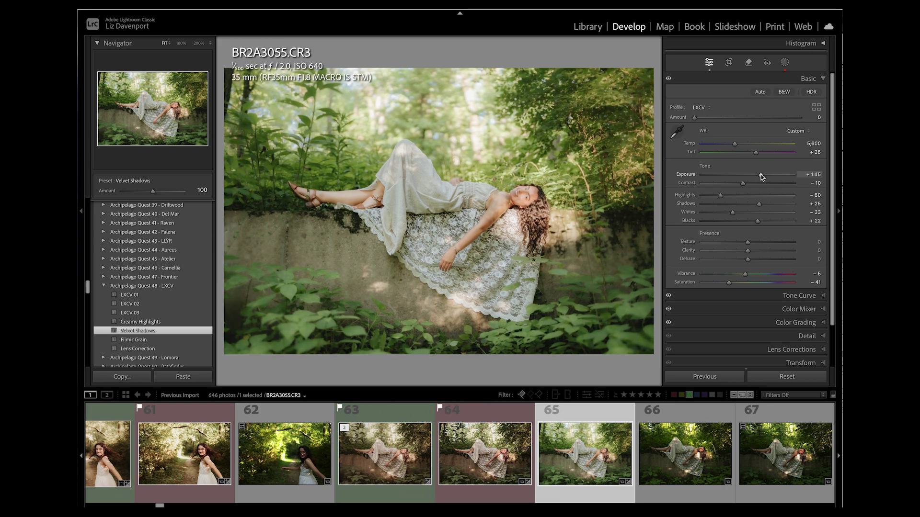
Add a Select Subject mask over the woman, set its exposure to 0.11 and close the masking tools
left_click(784, 62)
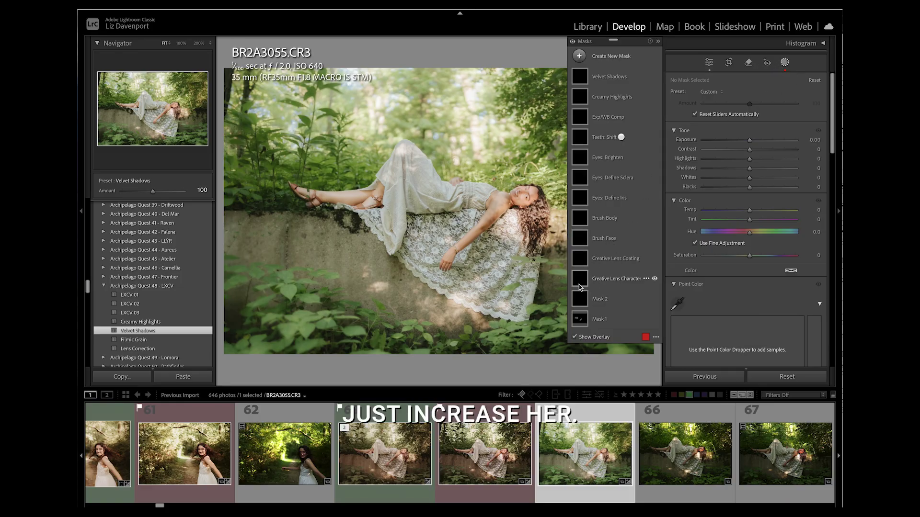
left_click(608, 58)
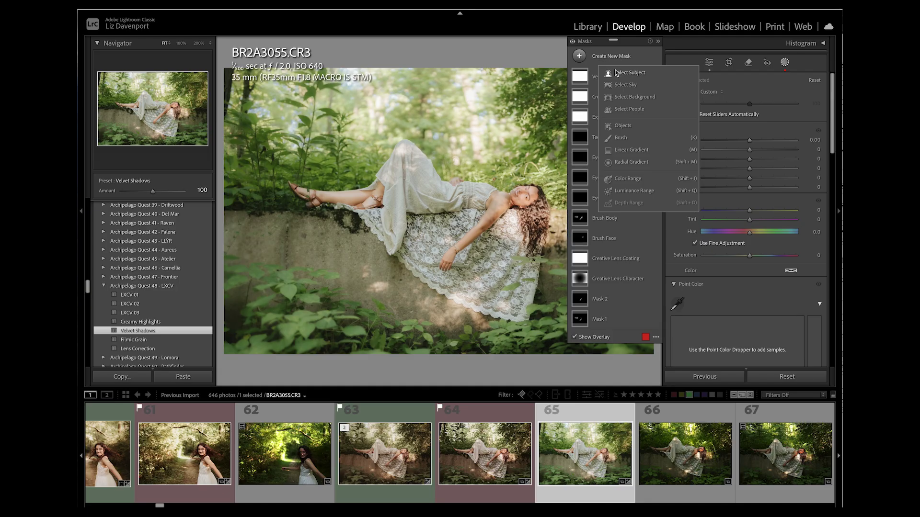
left_click(616, 73)
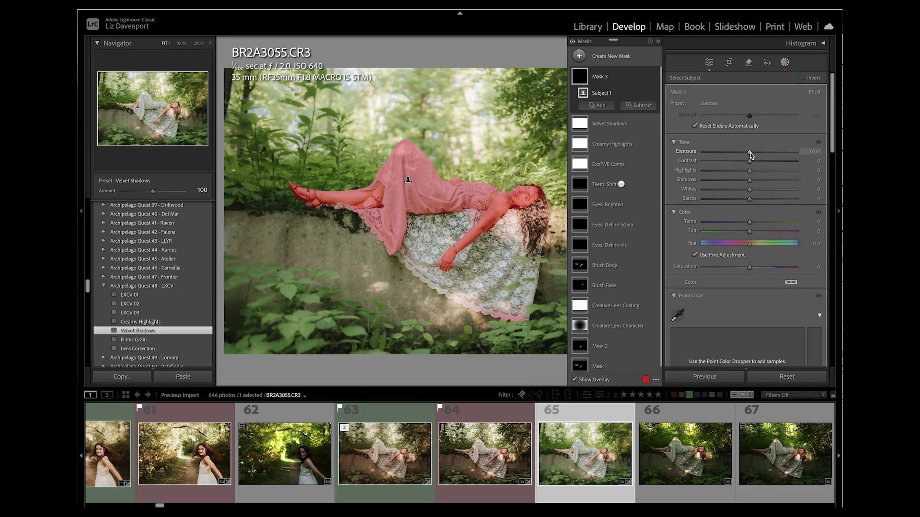
left_click_drag(750, 154, 752, 154)
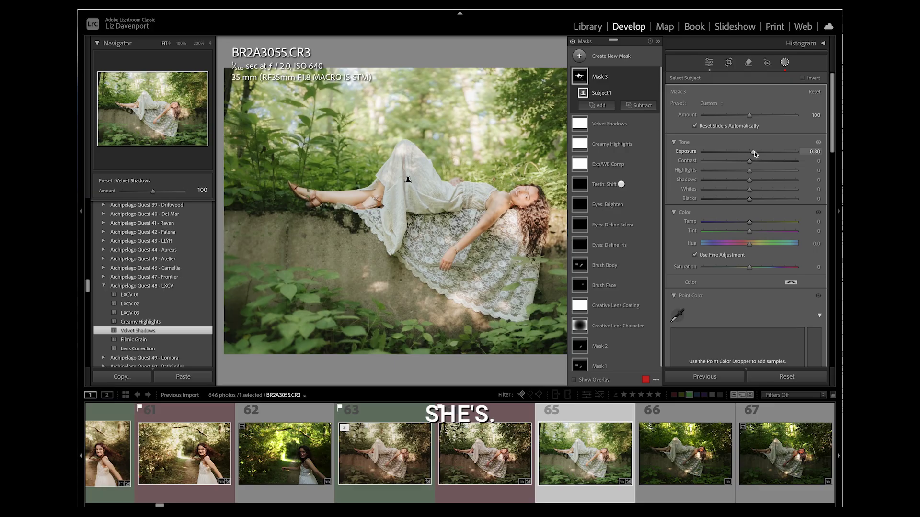
left_click_drag(753, 152, 750, 152)
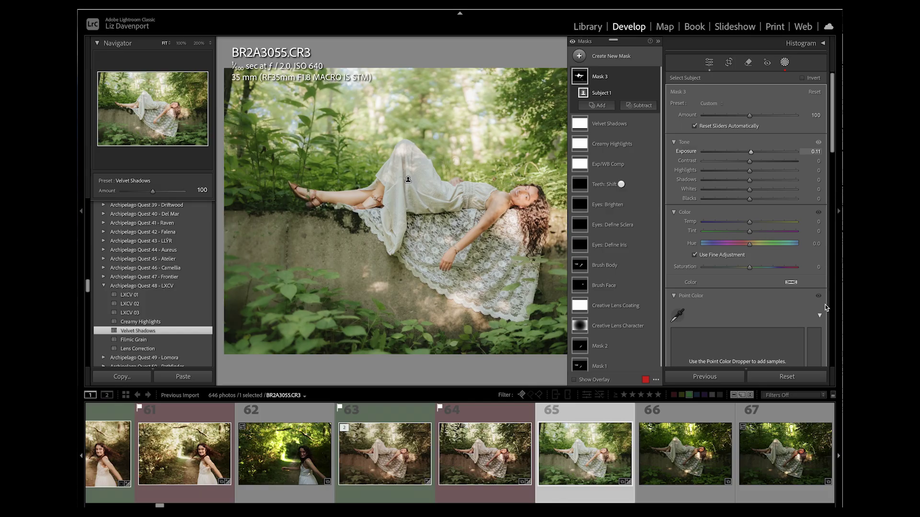
scroll(833, 187, "down", 3)
left_click_drag(833, 184, 837, 322)
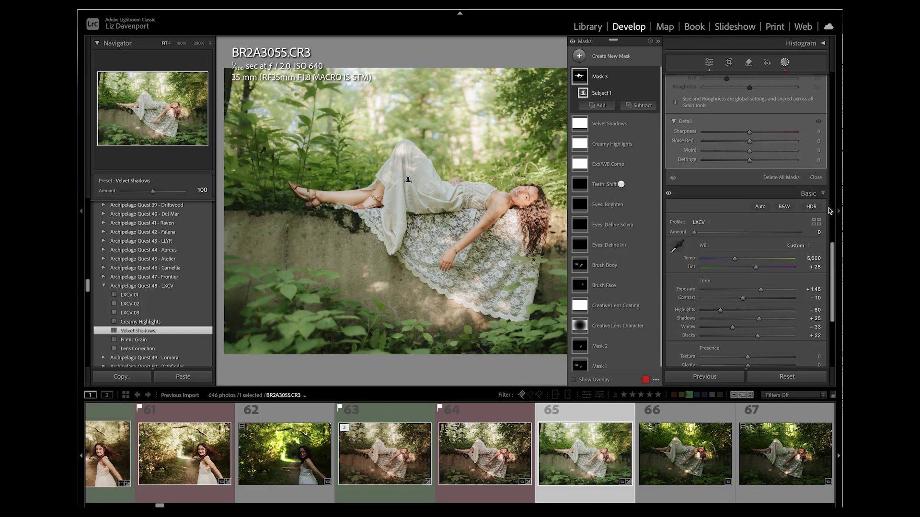
left_click(817, 178)
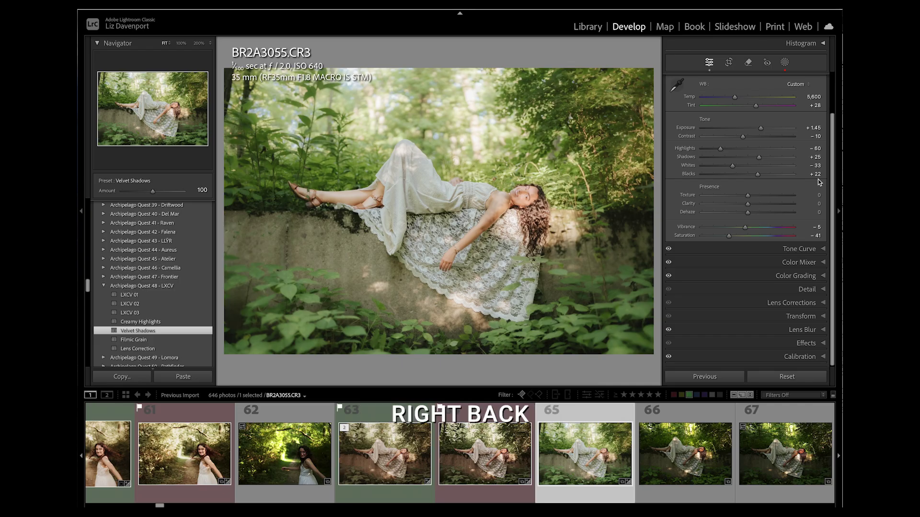
Switch to Photoshop and play the Cinematic Liz action from the Stormy Painterly Collection on the photo
key("super+shift+5")
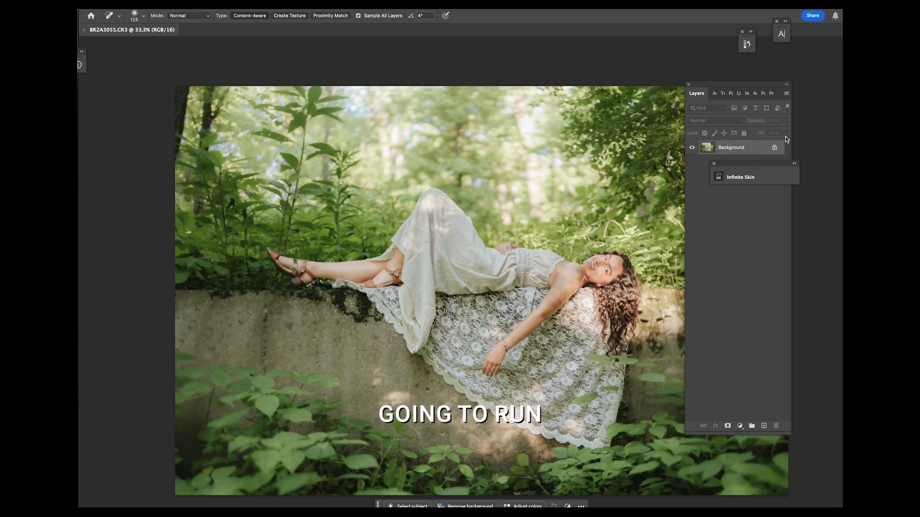
left_click(714, 95)
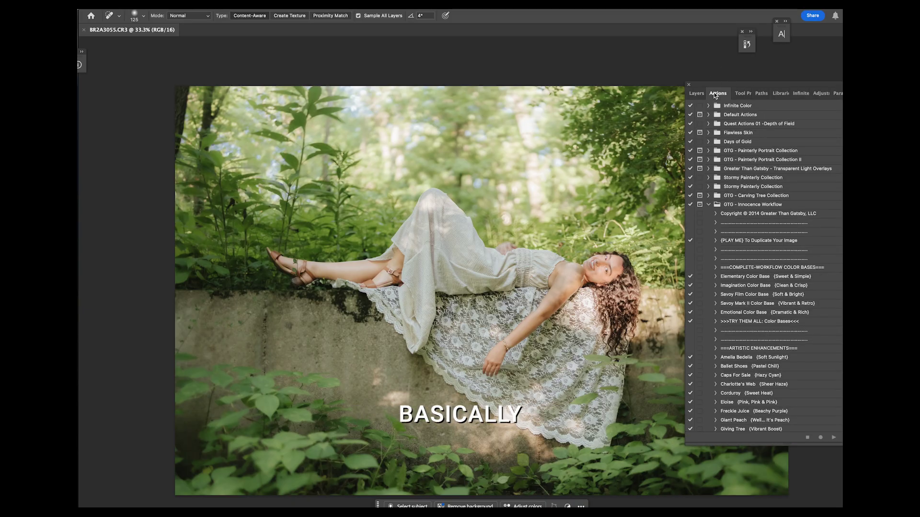
left_click(709, 205)
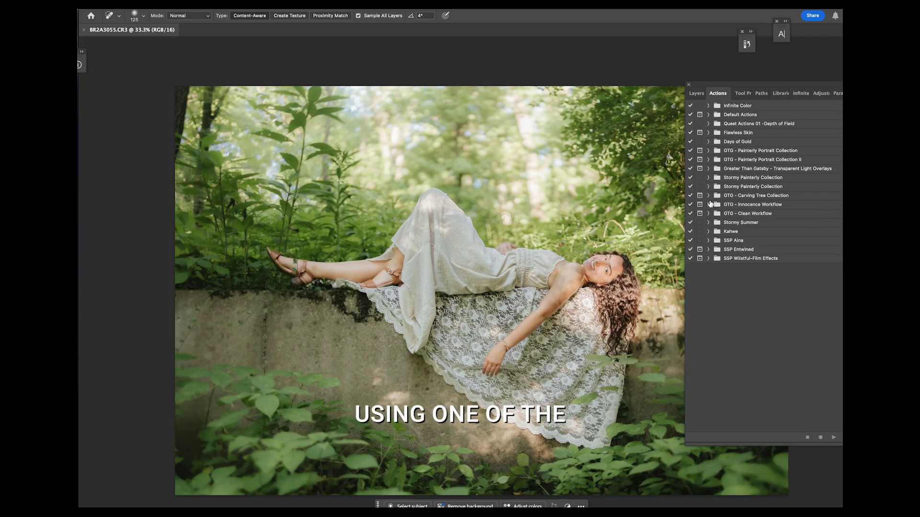
left_click(709, 179)
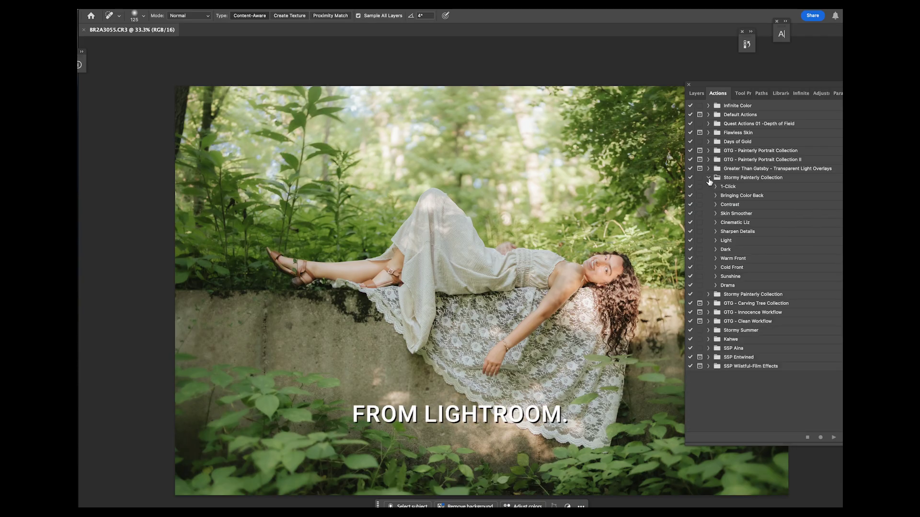
left_click(737, 224)
left_click(835, 438)
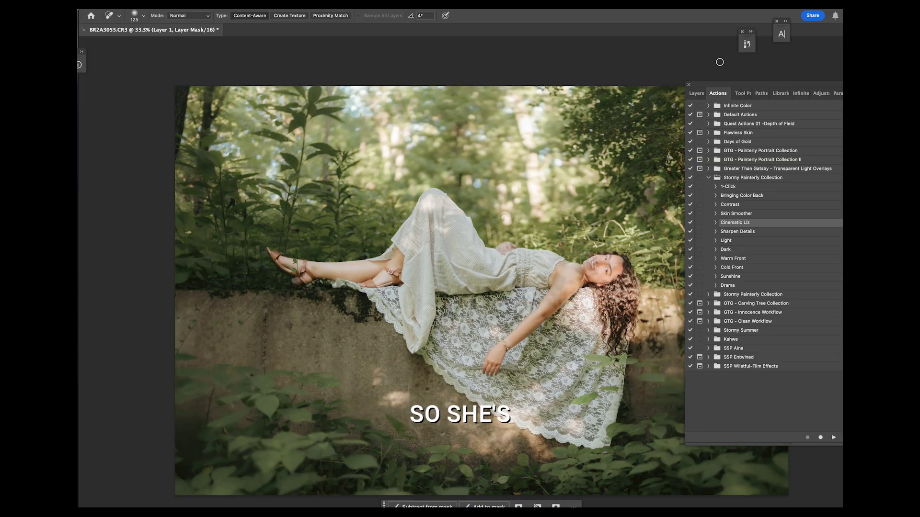
Enlarge the Brush to size 1900 and paint over the woman on Layer 1's mask at 43% brush opacity
left_click(703, 93)
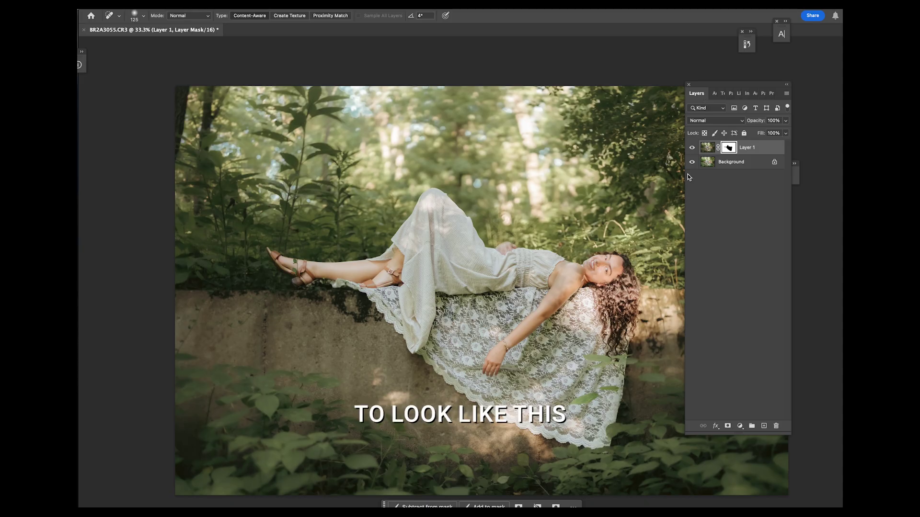
key("b")
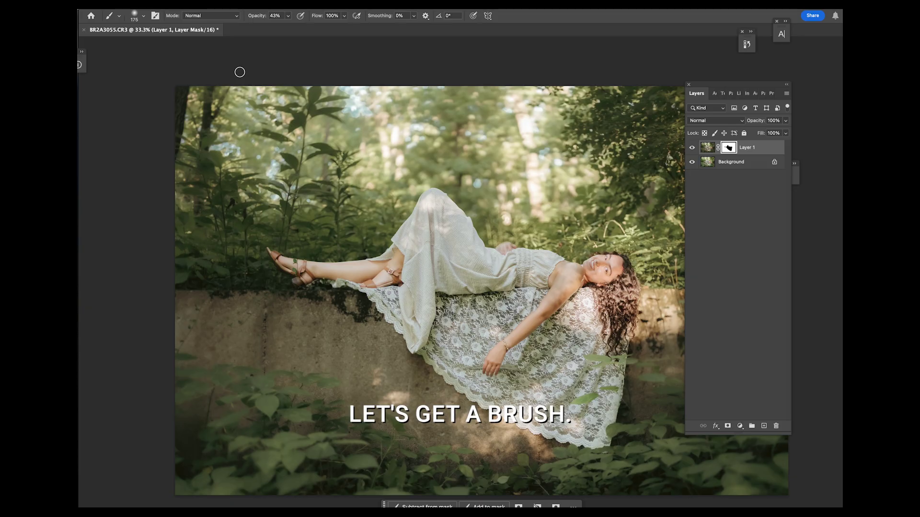
key("bracketright")
key("bracketright")
key("bracketright")
key("bracketright")
key("bracketright")
key("bracketright")
key("bracketright")
key("bracketright")
key("bracketright")
key("bracketright")
key("bracketright")
key("bracketright")
key("bracketright")
key("bracketright")
key("bracketright")
key("bracketright")
key("bracketright")
key("bracketright")
key("bracketright")
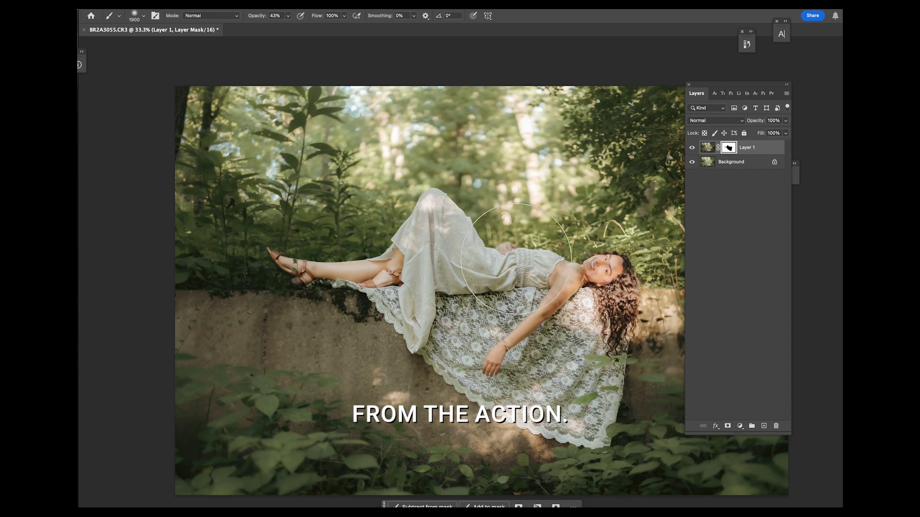
Lower Layer 1's opacity to 47% and flatten it into the Background
left_click(786, 120)
left_click(763, 132)
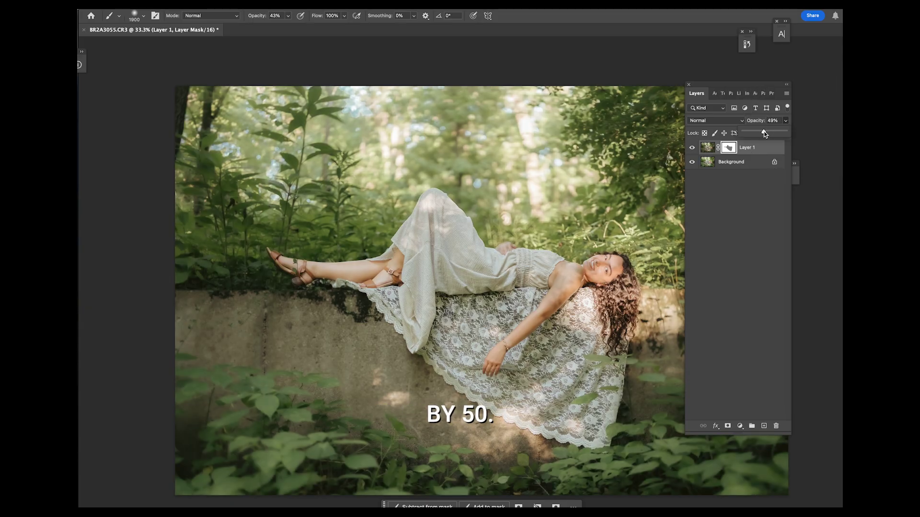
left_click_drag(764, 131, 763, 131)
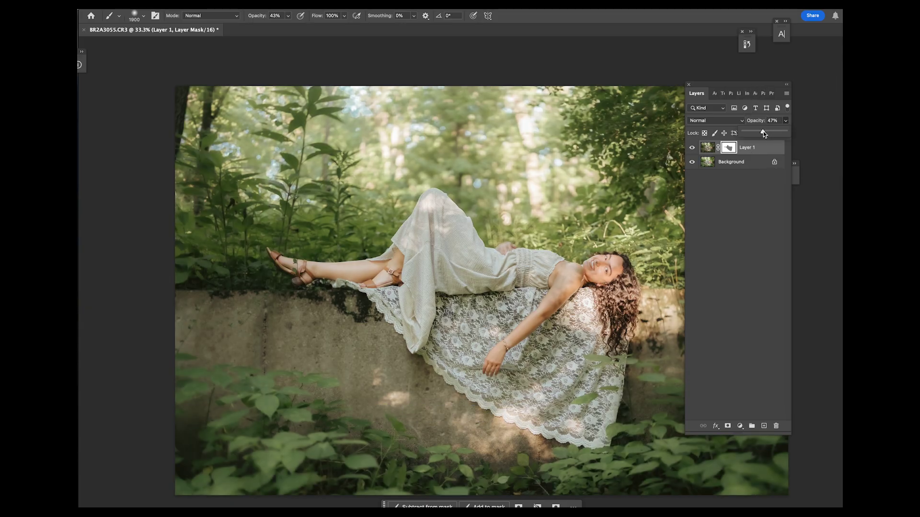
left_click(751, 161)
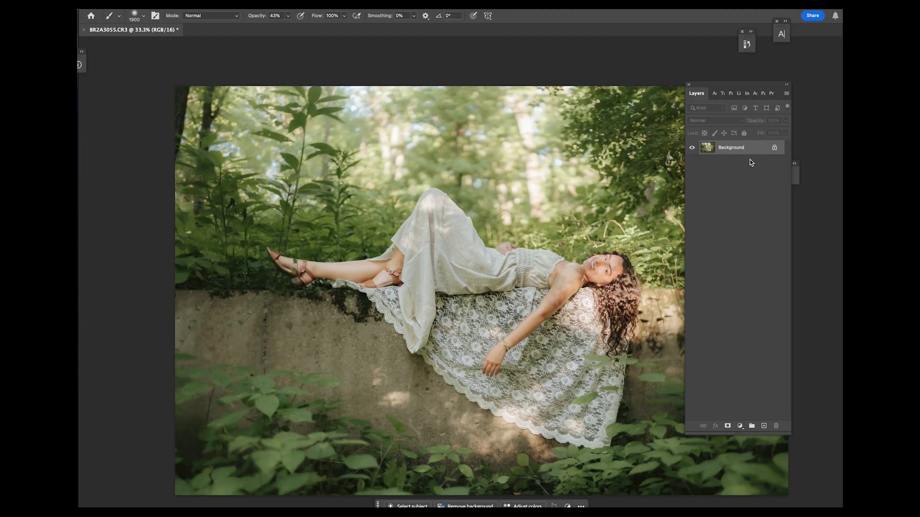
Save and close the edited photo, then return to Lightroom Classic without the floating Layers panel
key("ctrl+s")
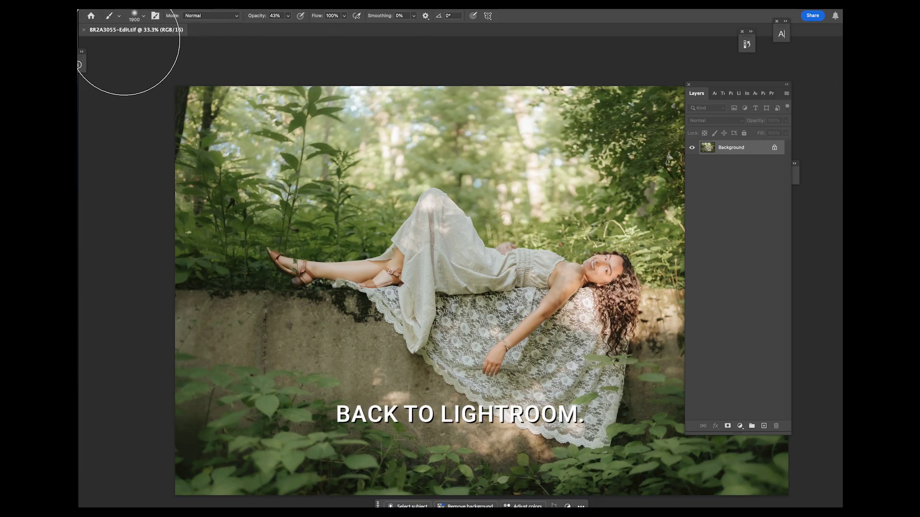
left_click(83, 31)
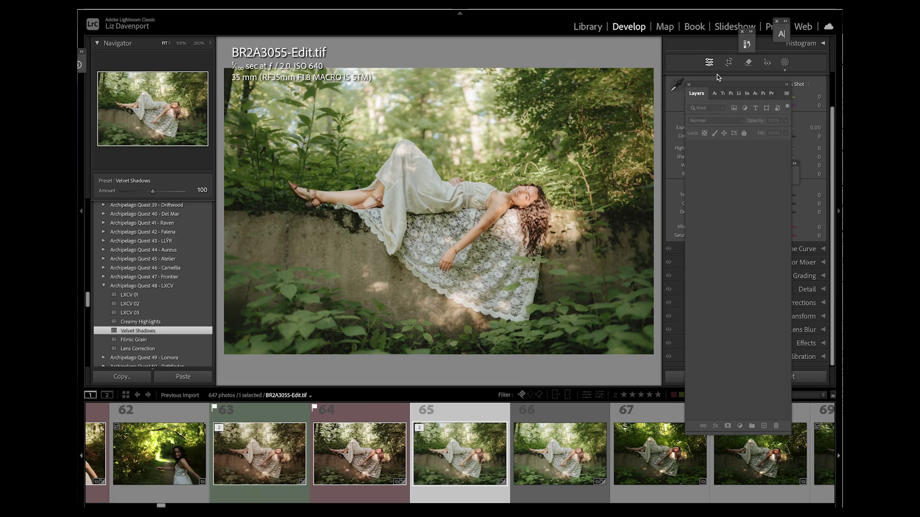
left_click(690, 84)
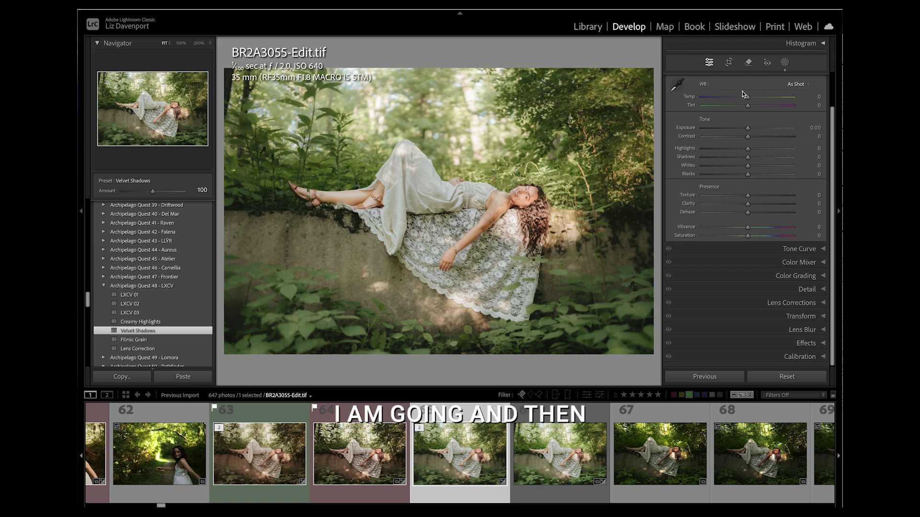
Try the Tonality profile from the Asteria group with its amount at 15
scroll(742, 120, "up", 3)
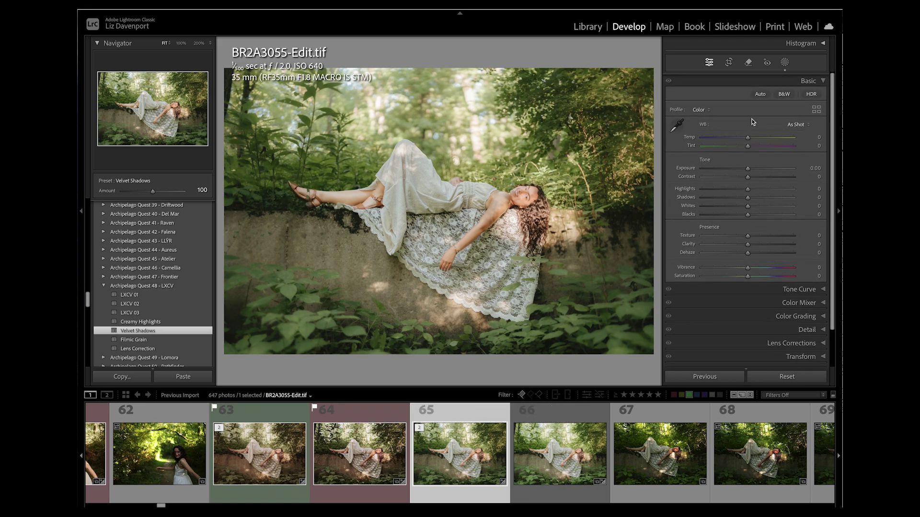
left_click(817, 108)
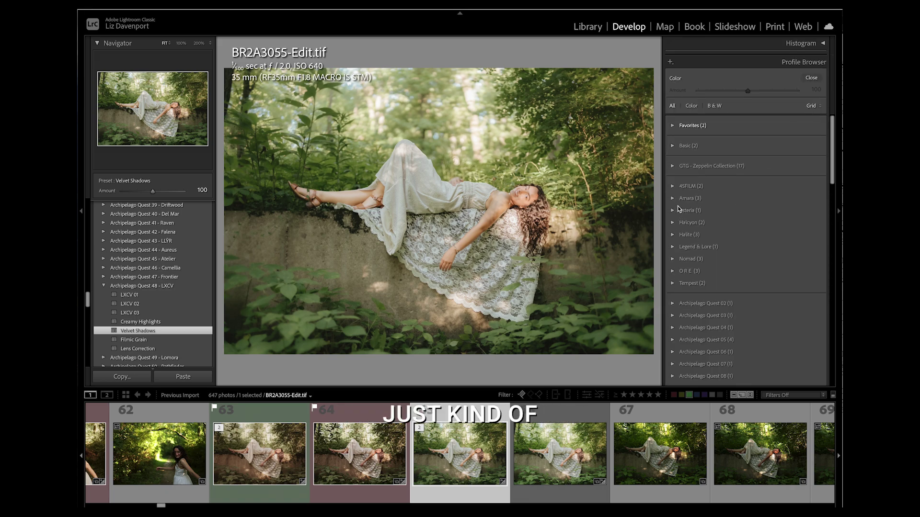
left_click(673, 210)
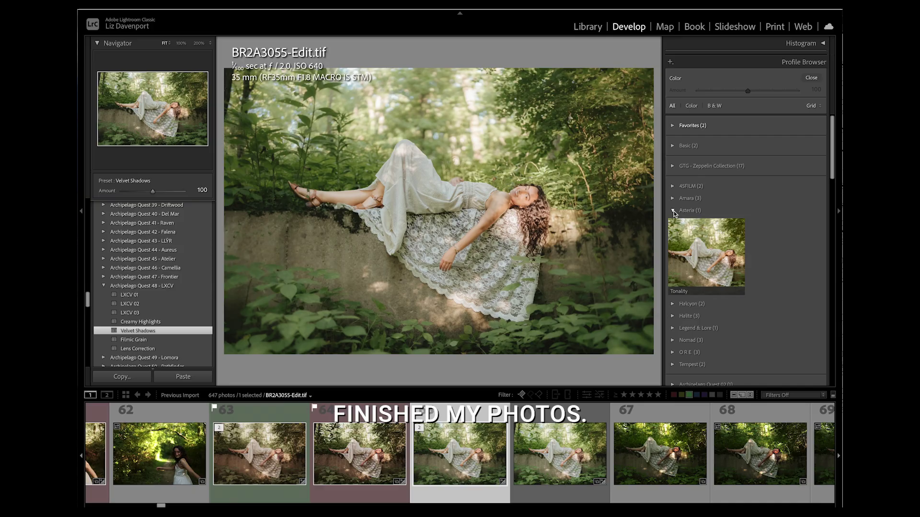
left_click(702, 249)
left_click_drag(714, 91, 706, 91)
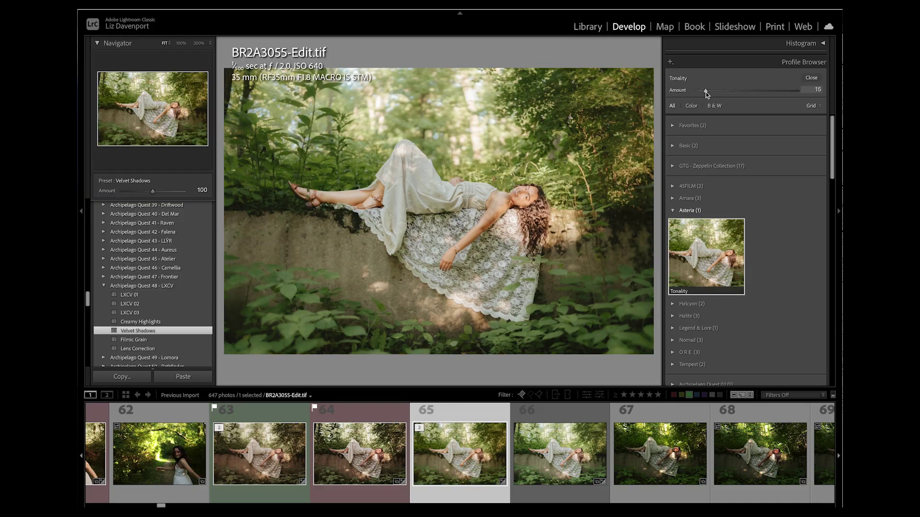
left_click(672, 210)
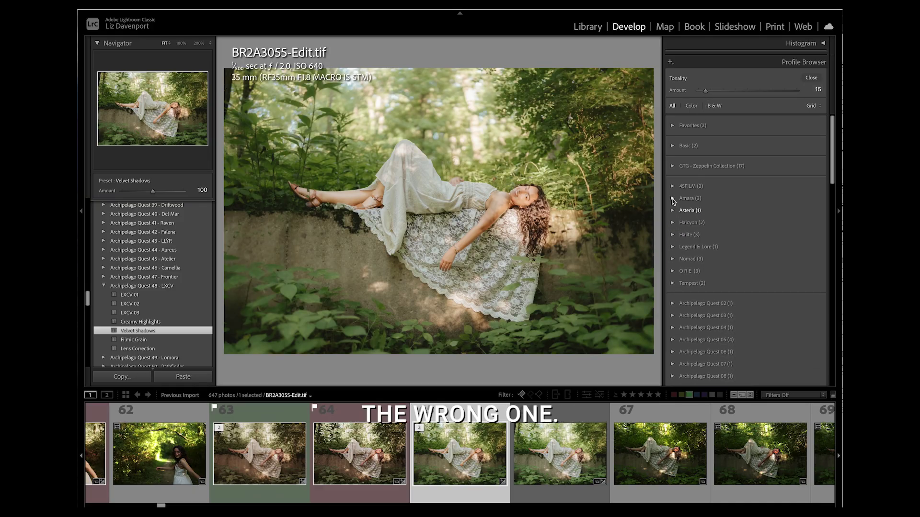
Apply the Eclipse profile from the Halcyon group to the edited photo with its amount at 25
left_click(672, 223)
left_click(706, 268)
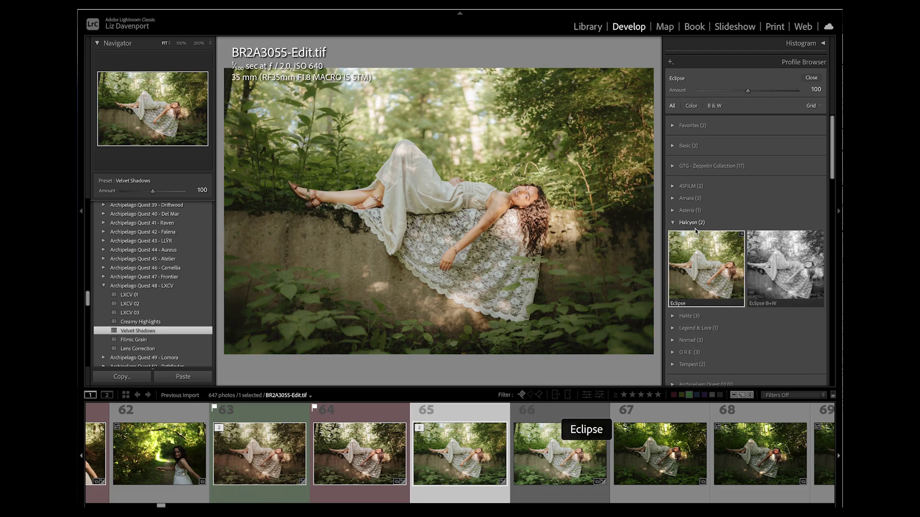
left_click(709, 91)
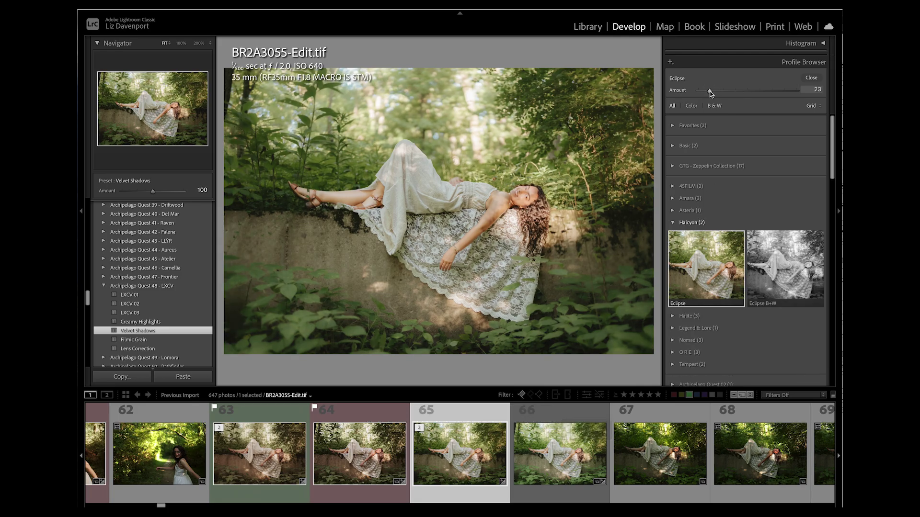
left_click(811, 78)
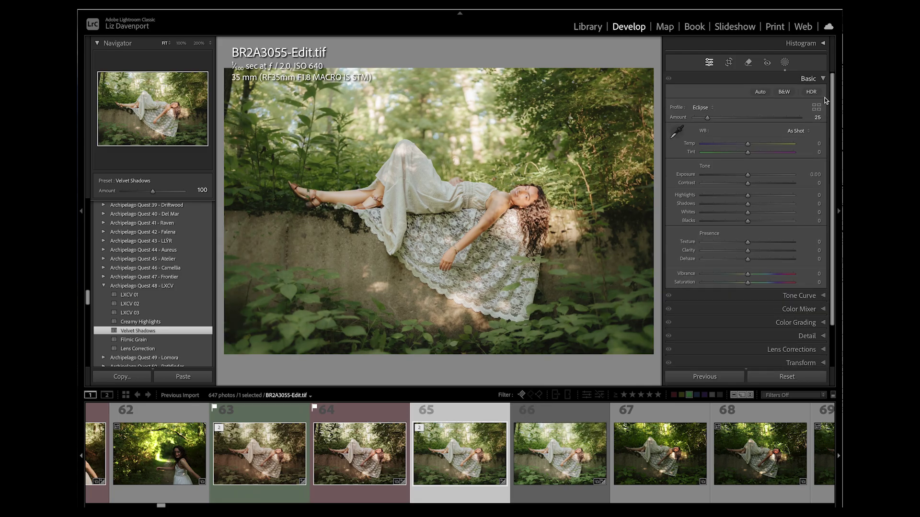
Add grain to the edited photo with an amount of 30
scroll(830, 128, "down", 2)
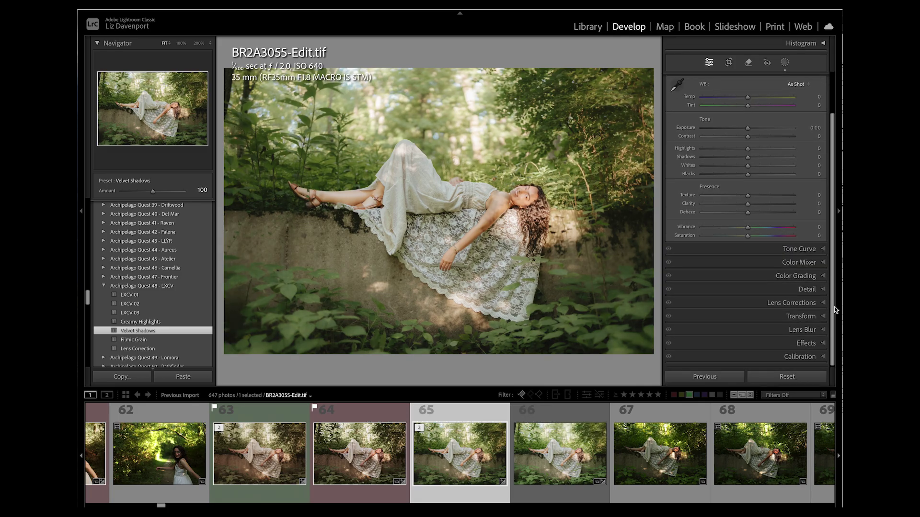
left_click(822, 343)
left_click(729, 271)
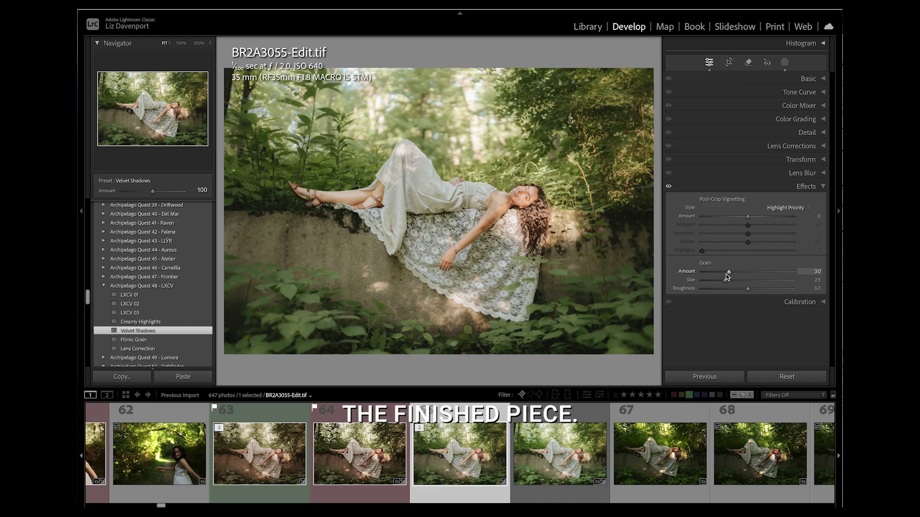
Compare the finished edit BR2A3055-Edit.tif with the unedited neighbouring photo BR2A3056.CR3
left_click(669, 416)
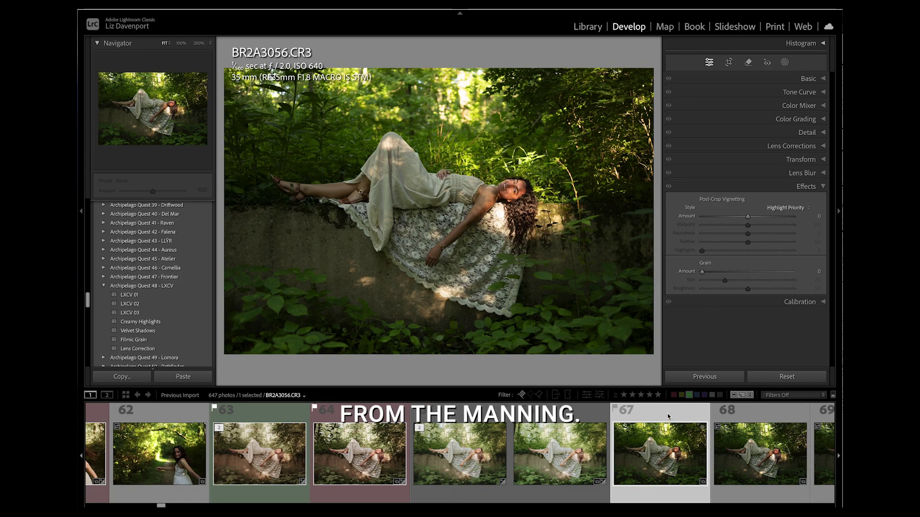
left_click(477, 416)
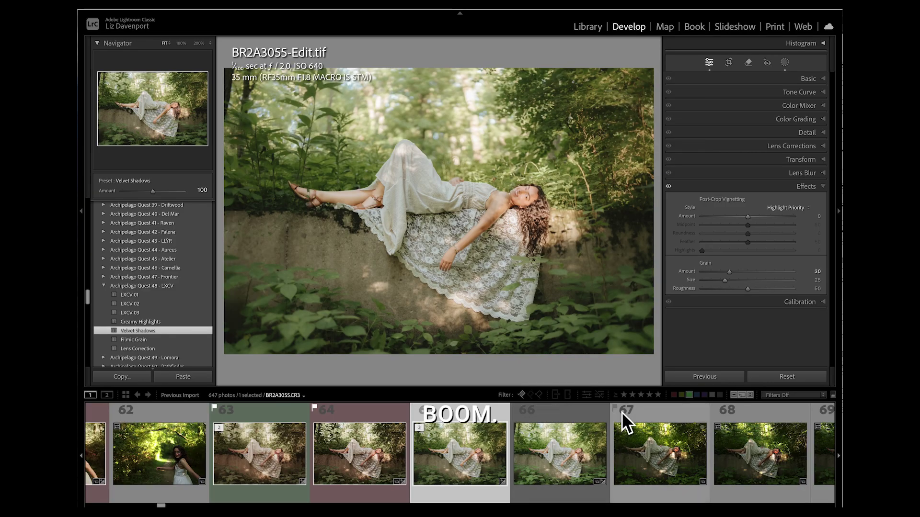
left_click(631, 415)
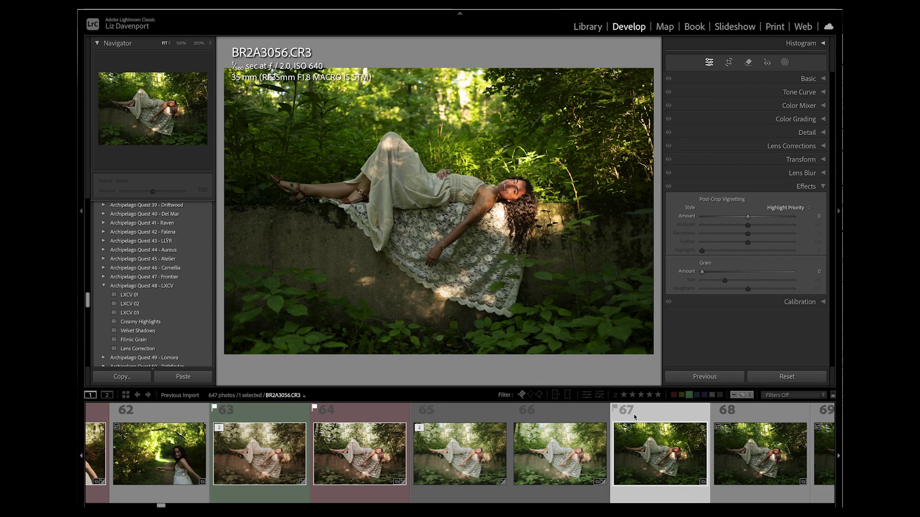